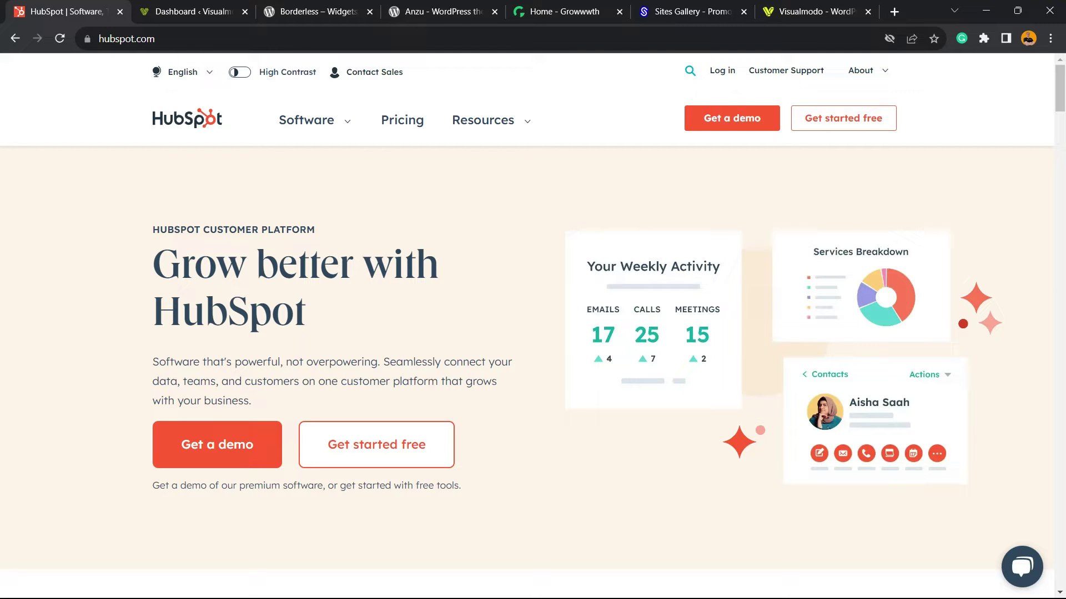
Select 'HubSpot' in the homepage headline, then switch to the WordPress Dashboard tab.
triple_click(308, 264)
double_click(229, 313)
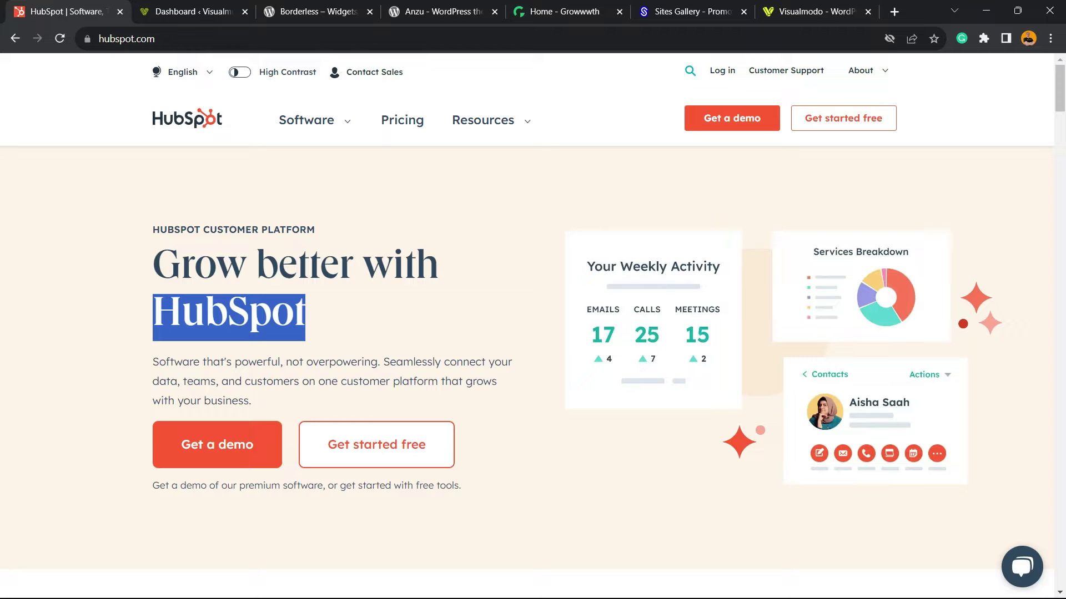
scroll(331, 337, down, 2)
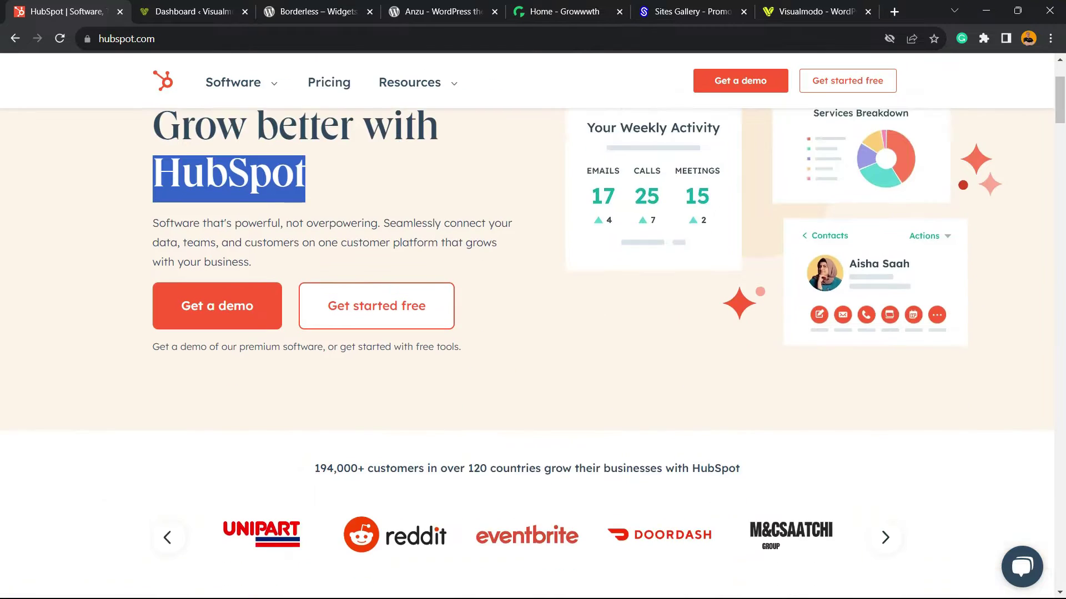
scroll(329, 337, down, 2)
scroll(329, 336, down, 3)
key(ctrl+Tab)
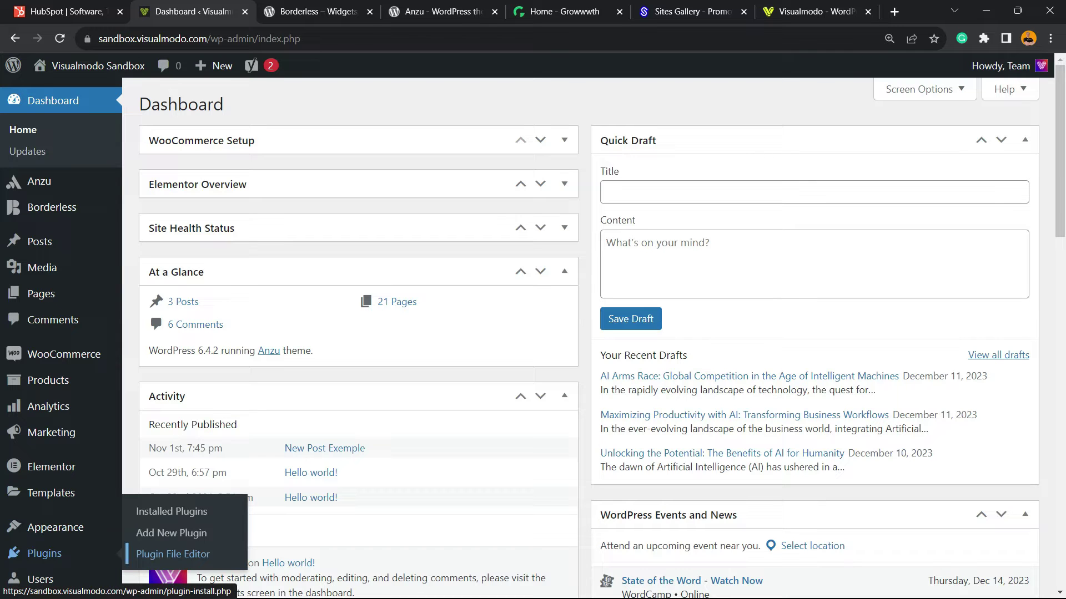
Go to WordPress's Add New Plugin page, then return to the HubSpot homepage tab.
click(171, 533)
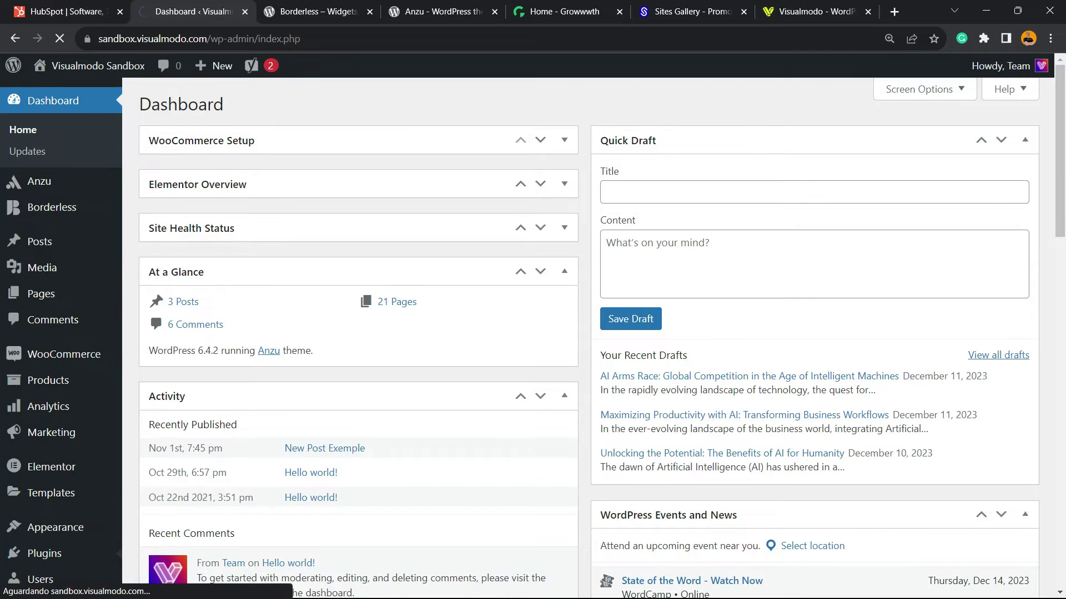
key(ctrl+1)
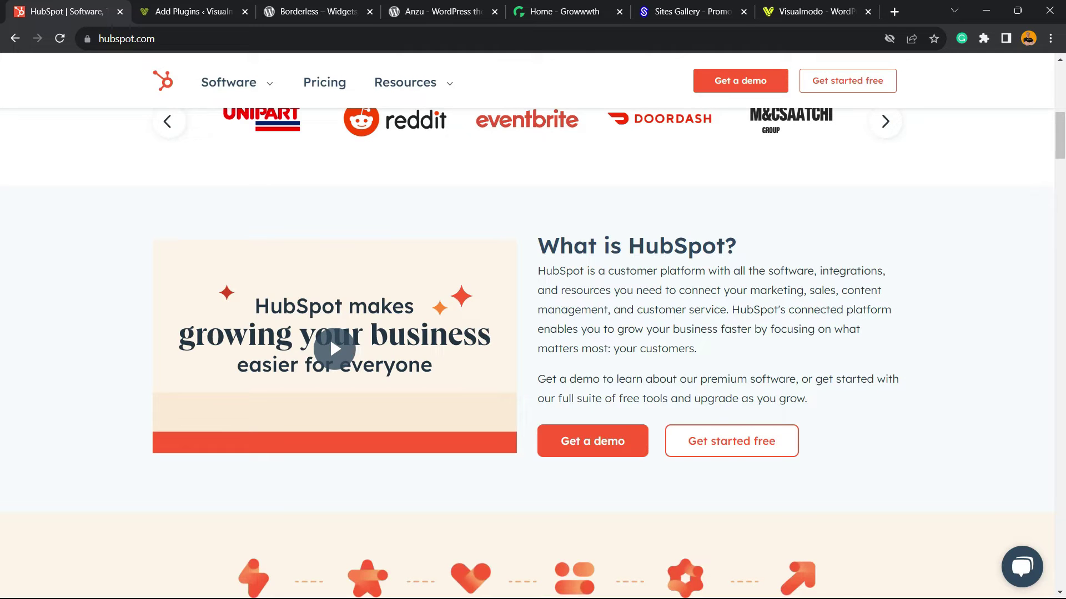
scroll(330, 337, up, 3)
scroll(330, 336, up, 3)
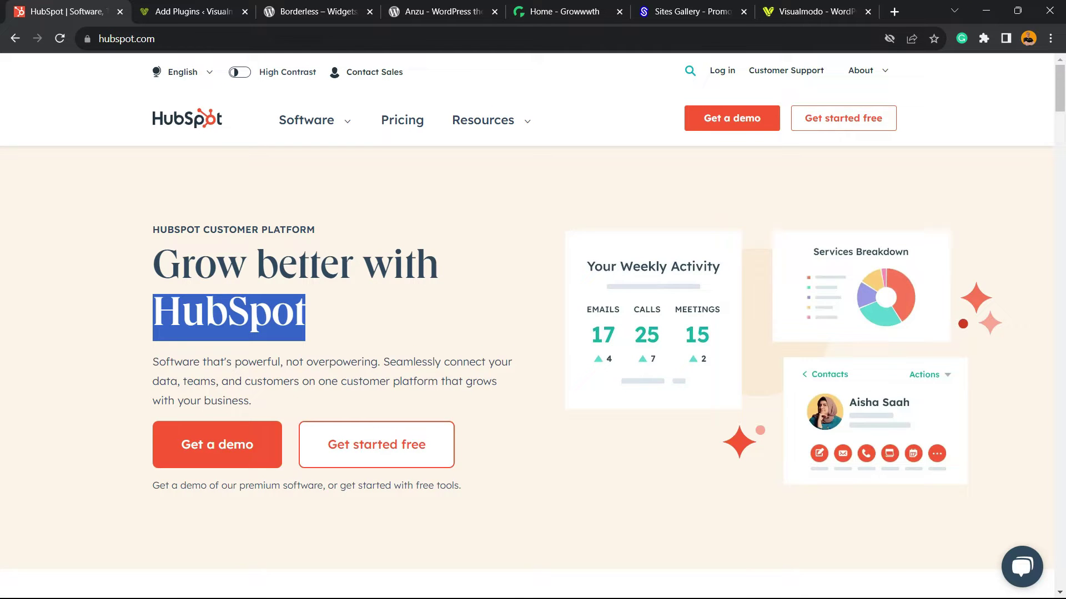
scroll(330, 518, down, 1)
scroll(330, 519, down, 2)
scroll(329, 519, down, 1)
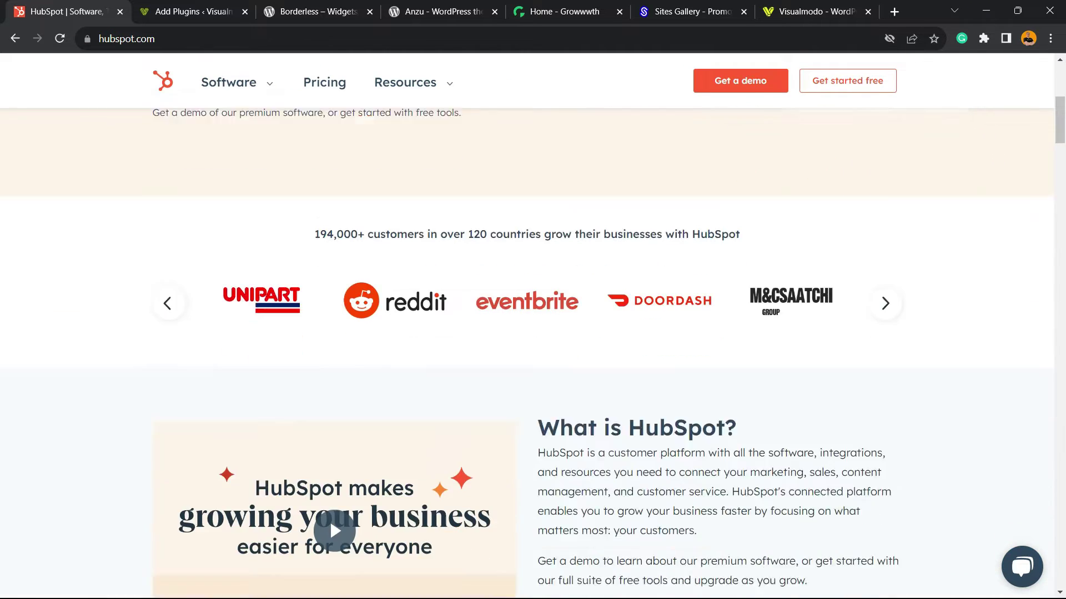
scroll(329, 519, down, 2)
scroll(330, 519, up, 2)
scroll(329, 519, down, 3)
scroll(329, 519, down, 1)
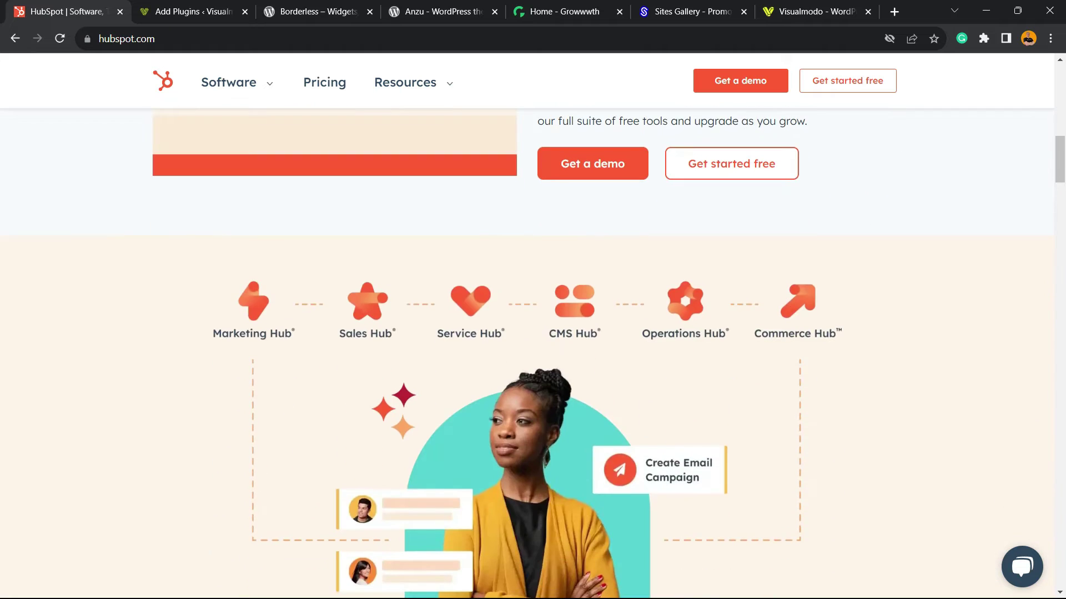
scroll(330, 316, down, 3)
scroll(330, 316, down, 3)
scroll(329, 317, down, 3)
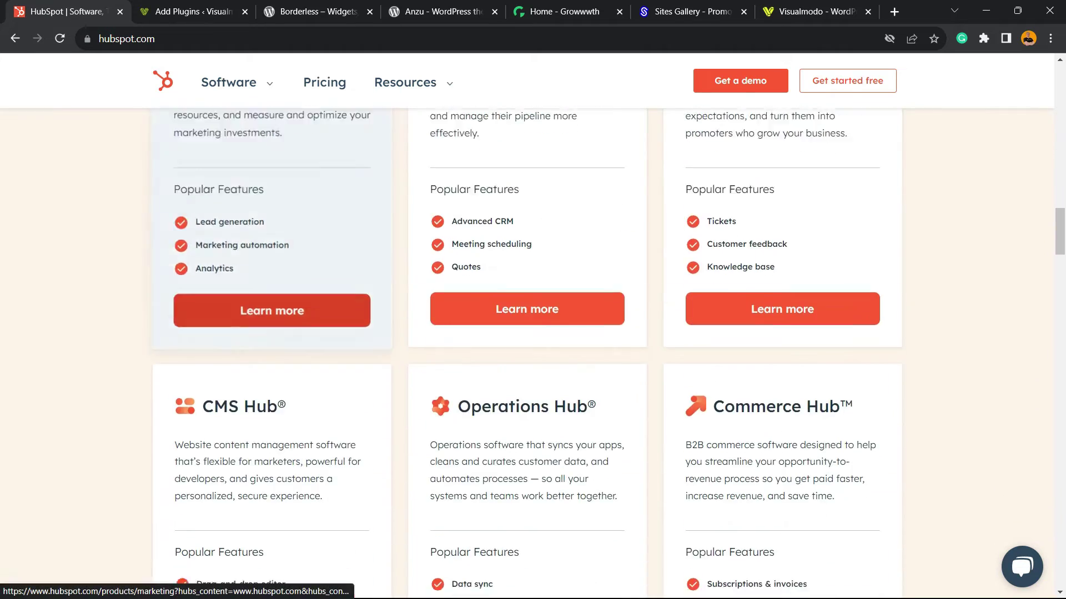
scroll(330, 316, down, 4)
scroll(330, 317, down, 4)
scroll(330, 316, down, 2)
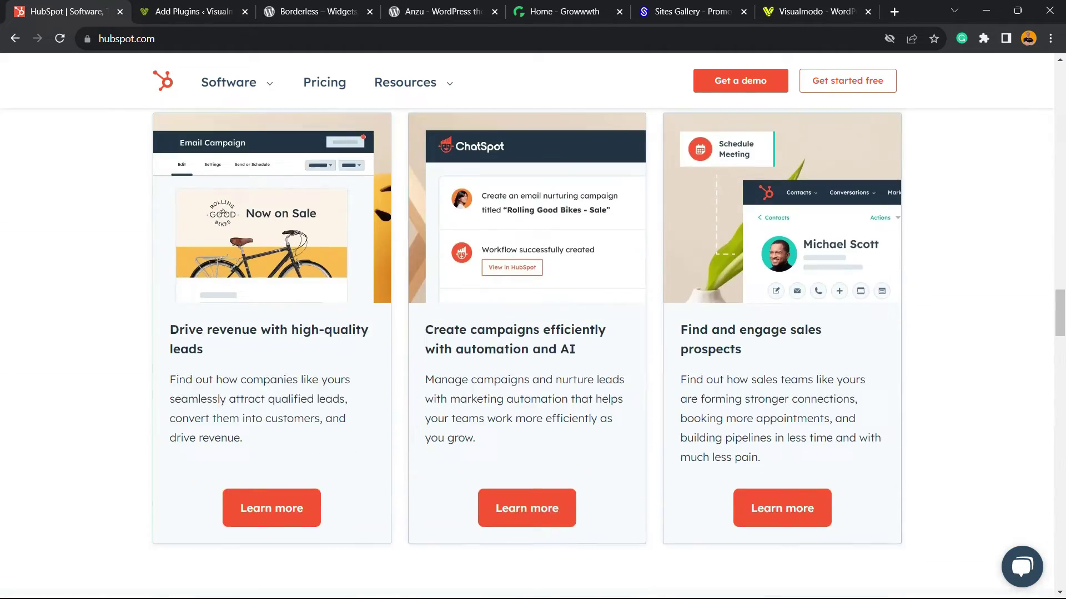
scroll(330, 368, down, 2)
scroll(330, 368, down, 3)
scroll(329, 368, down, 4)
scroll(329, 368, down, 3)
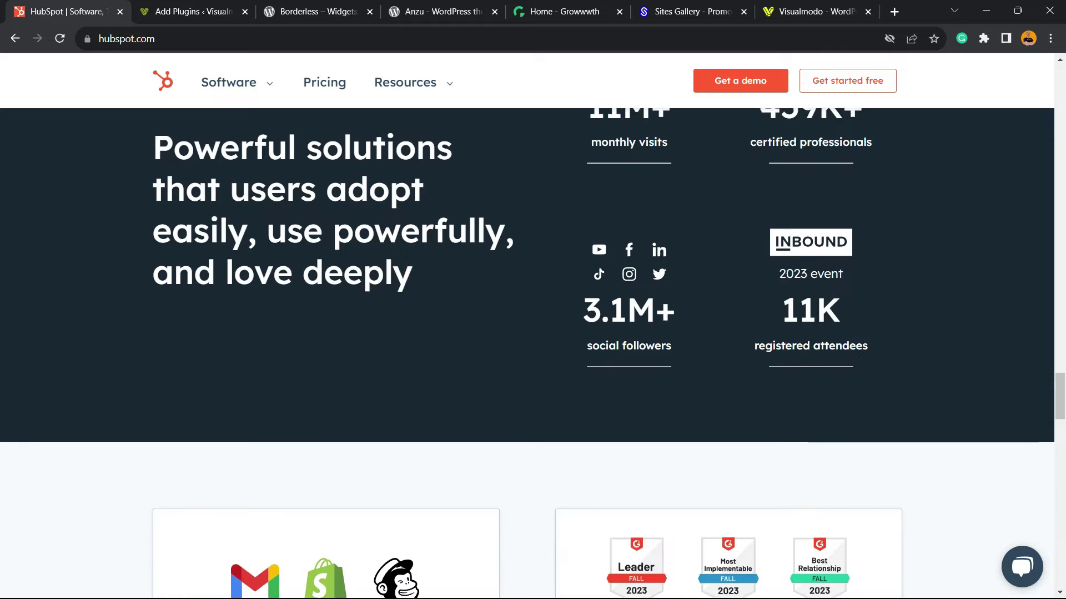
scroll(330, 368, down, 3)
scroll(329, 368, down, 4)
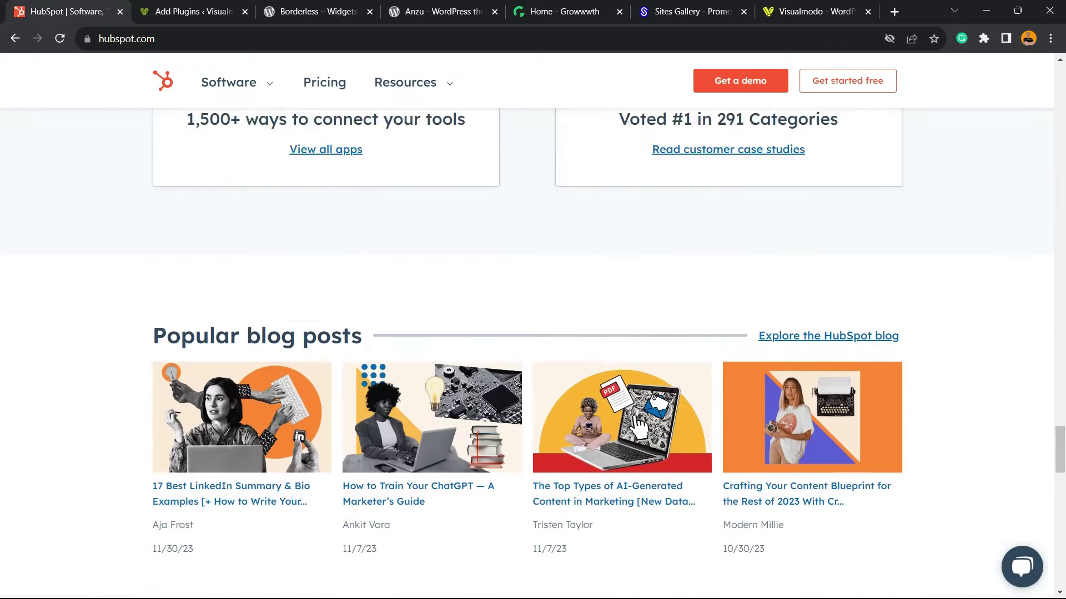
scroll(637, 424, down, 3)
scroll(250, 275, down, 3)
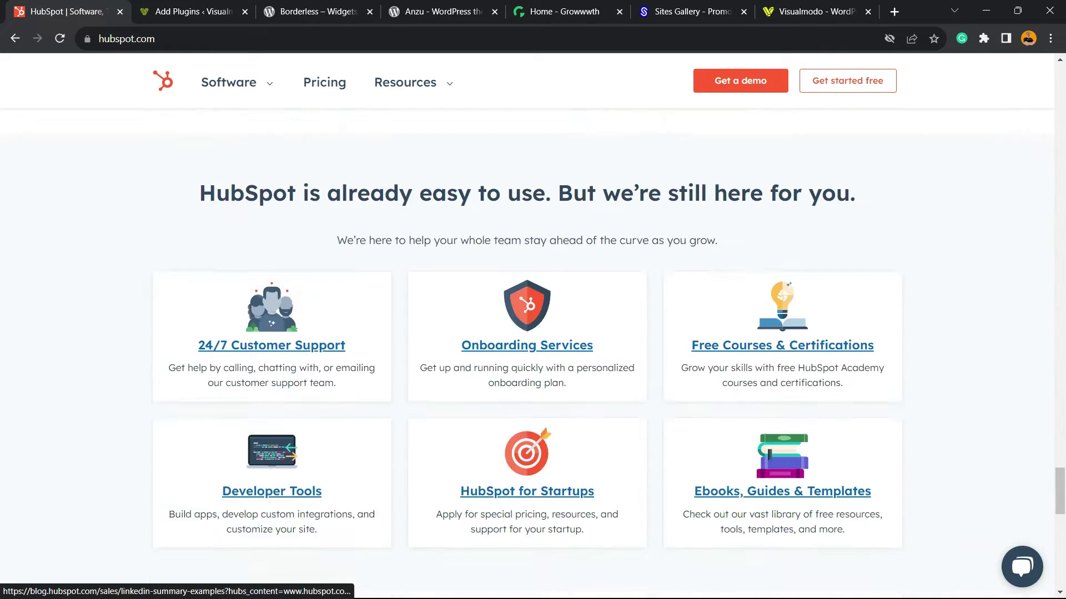
scroll(272, 351, down, 2)
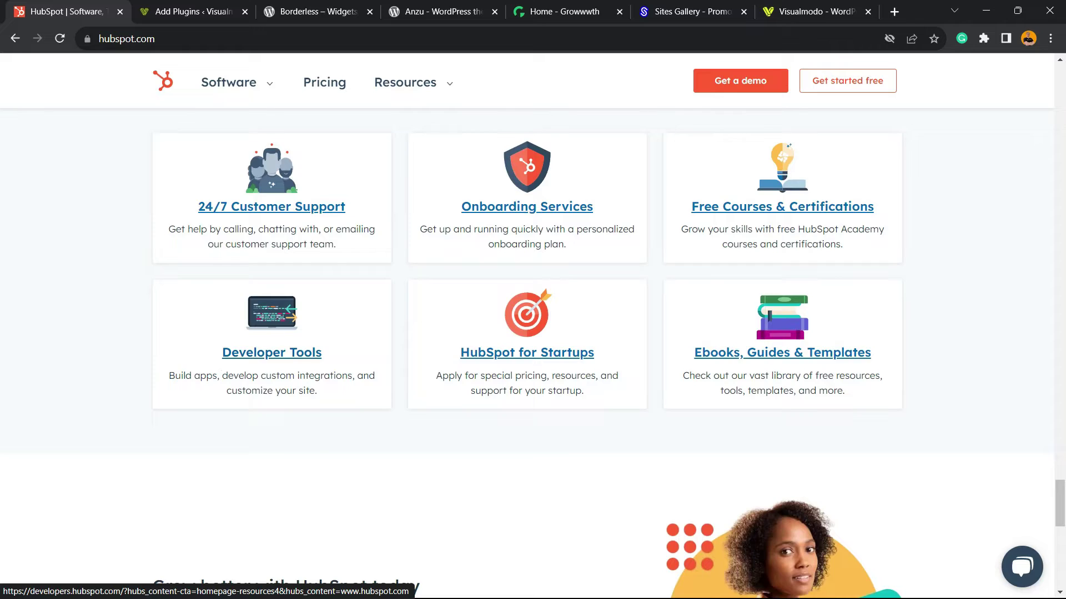
scroll(359, 347, down, 2)
scroll(358, 346, down, 5)
scroll(358, 346, down, 1)
scroll(358, 345, down, 2)
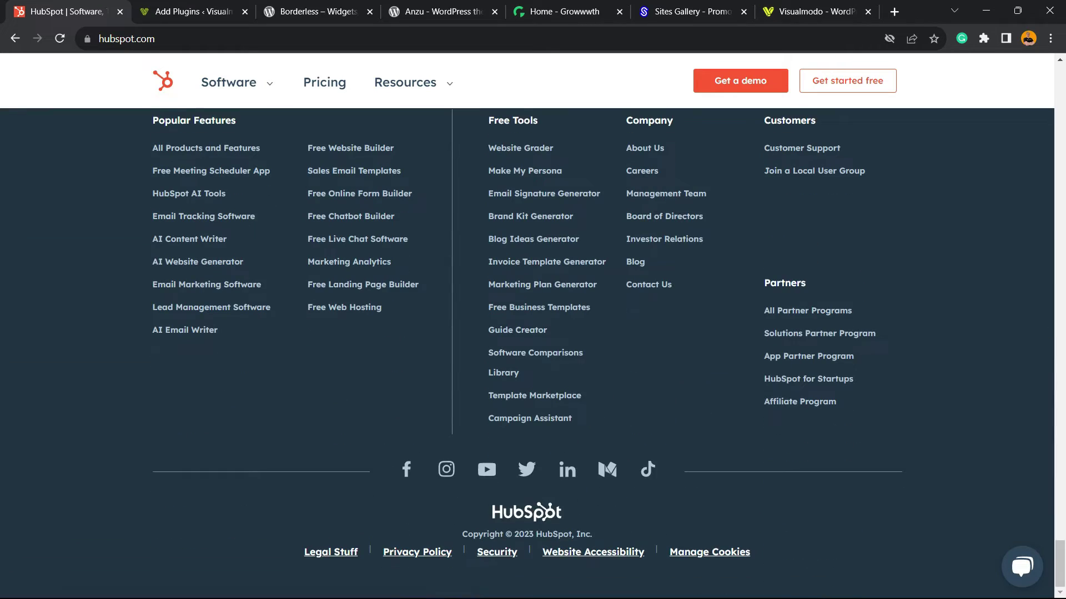
scroll(358, 344, up, 3)
scroll(358, 345, up, 10)
scroll(359, 345, up, 15)
scroll(358, 345, up, 2)
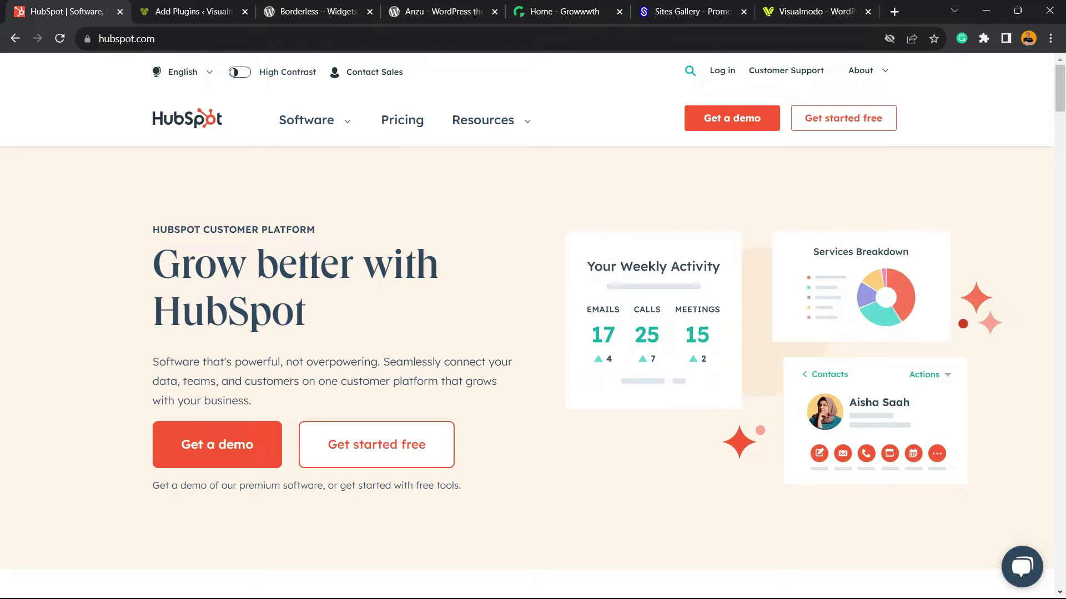
Glance at HubSpot's Software product menu, then return to the WordPress Add Plugins tab.
click(307, 120)
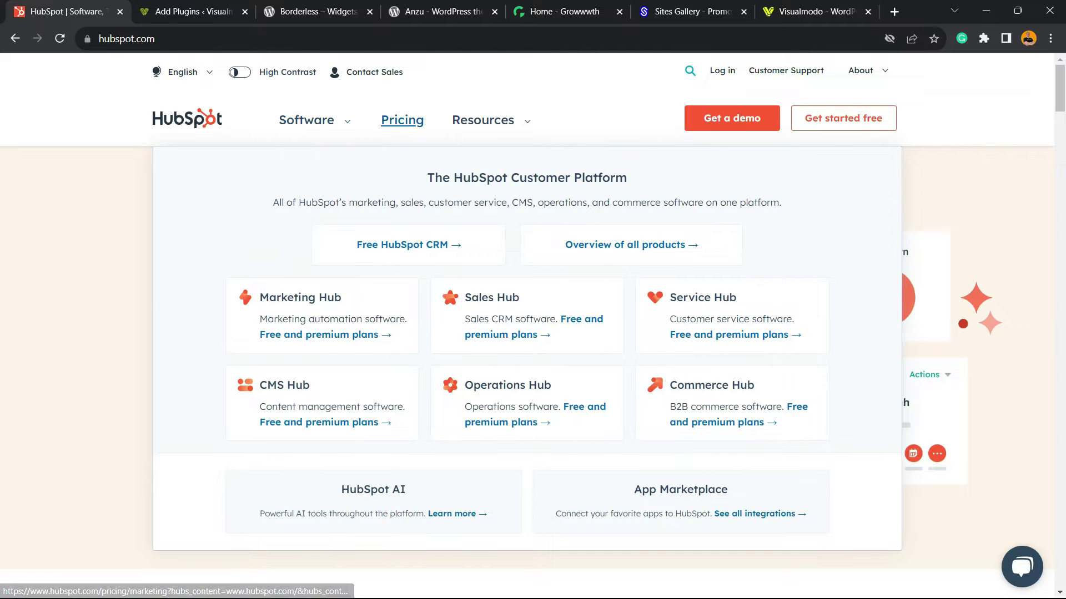
key(ctrl+Tab)
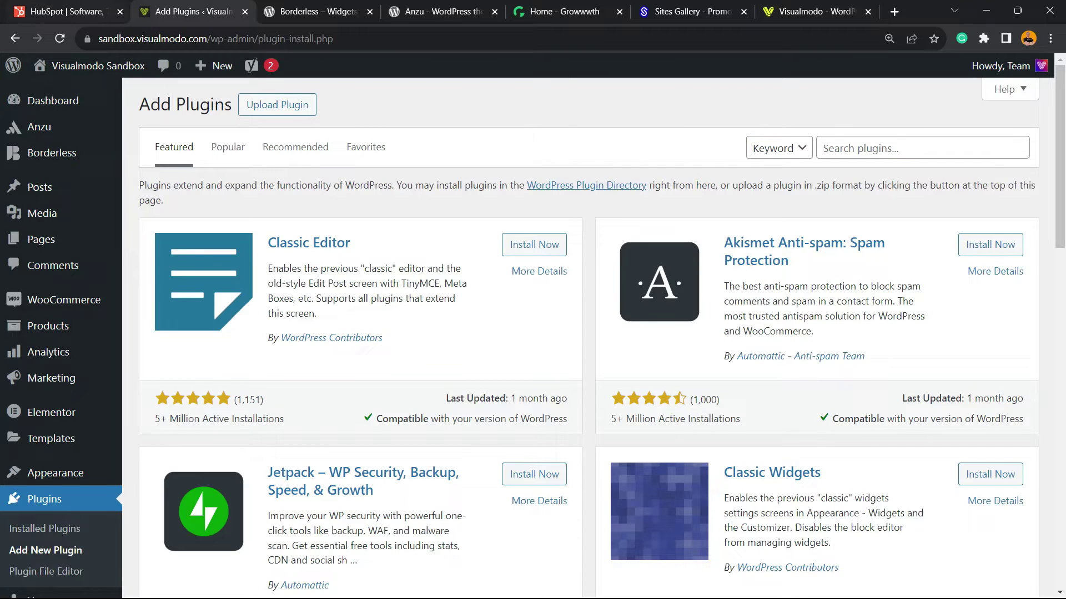
key(ctrl+shift+Tab)
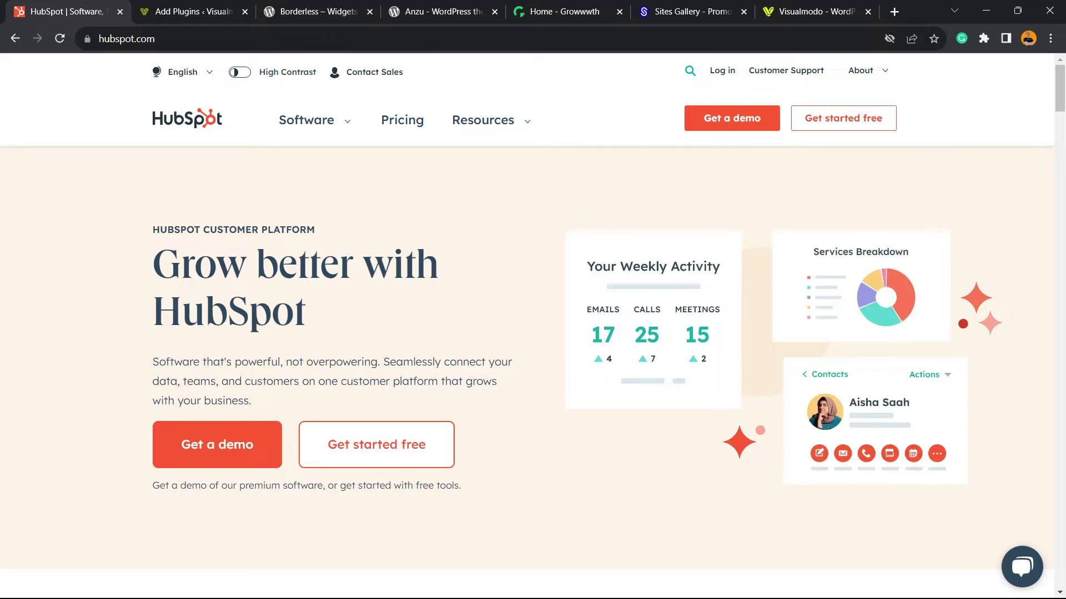
click(193, 12)
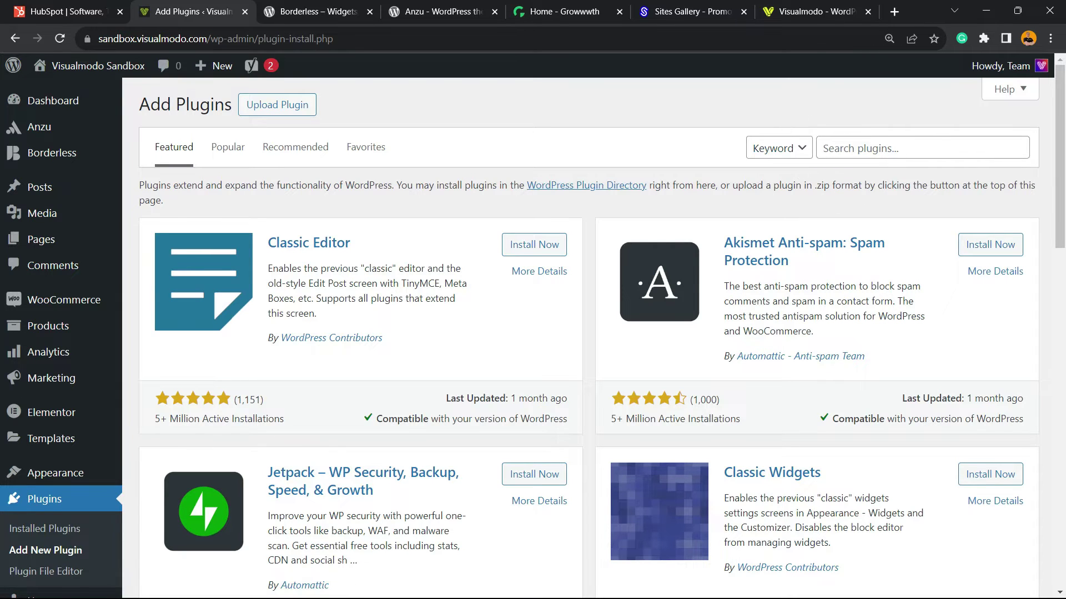
Search plugins for 'HubSpot', then install and activate the HubSpot – CRM plugin.
click(847, 151)
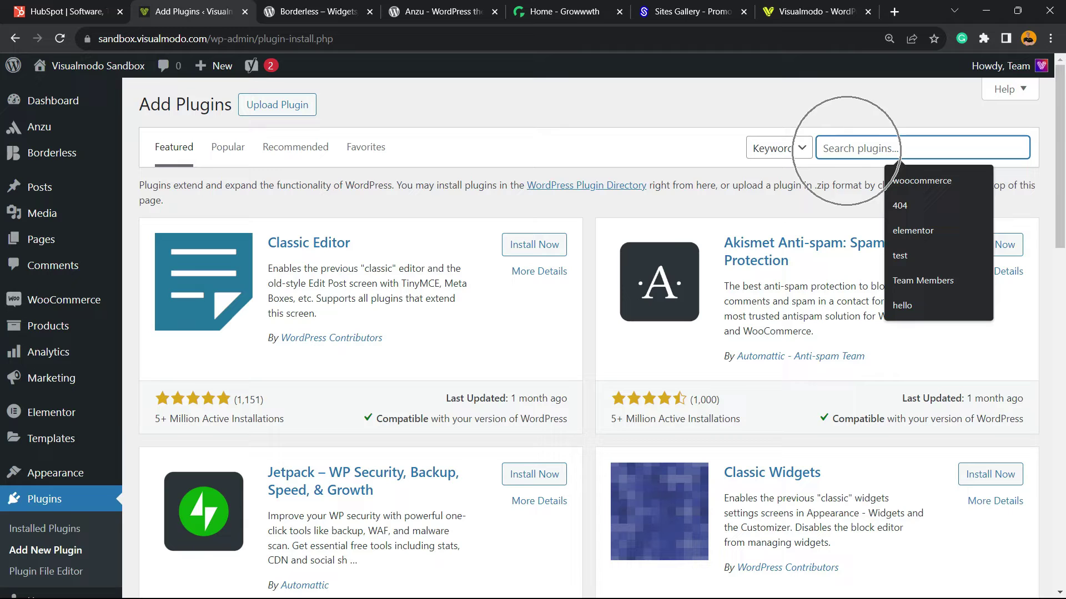
text(HubSpot)
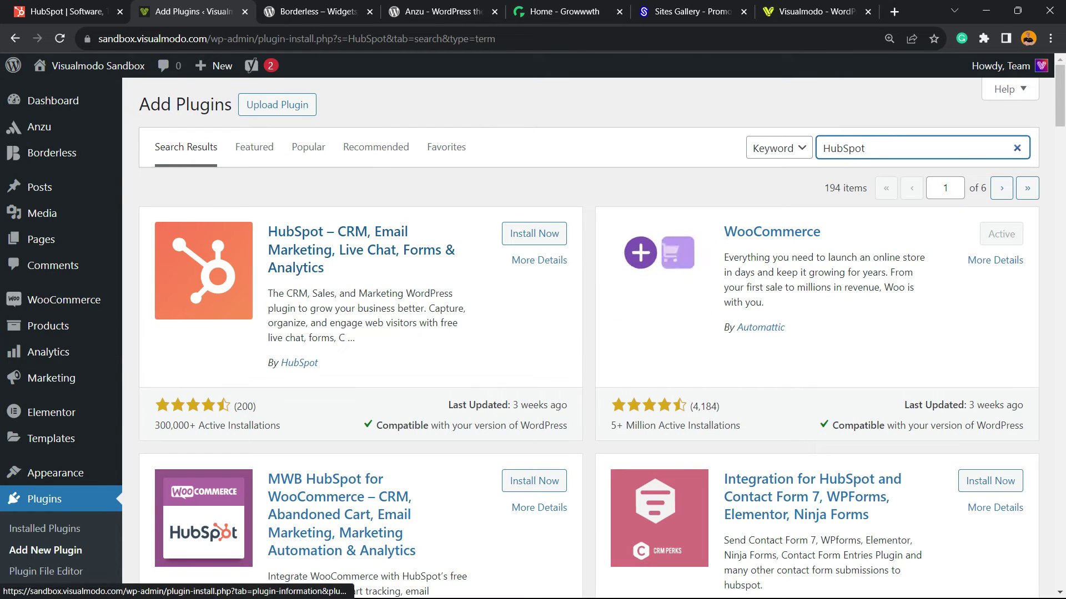
click(534, 233)
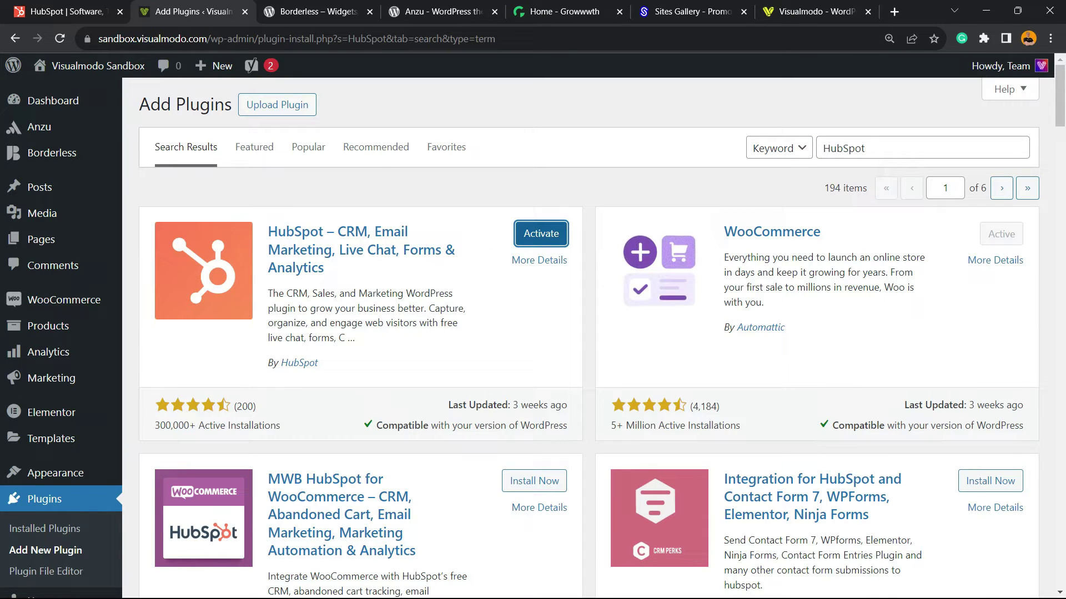
key(Return)
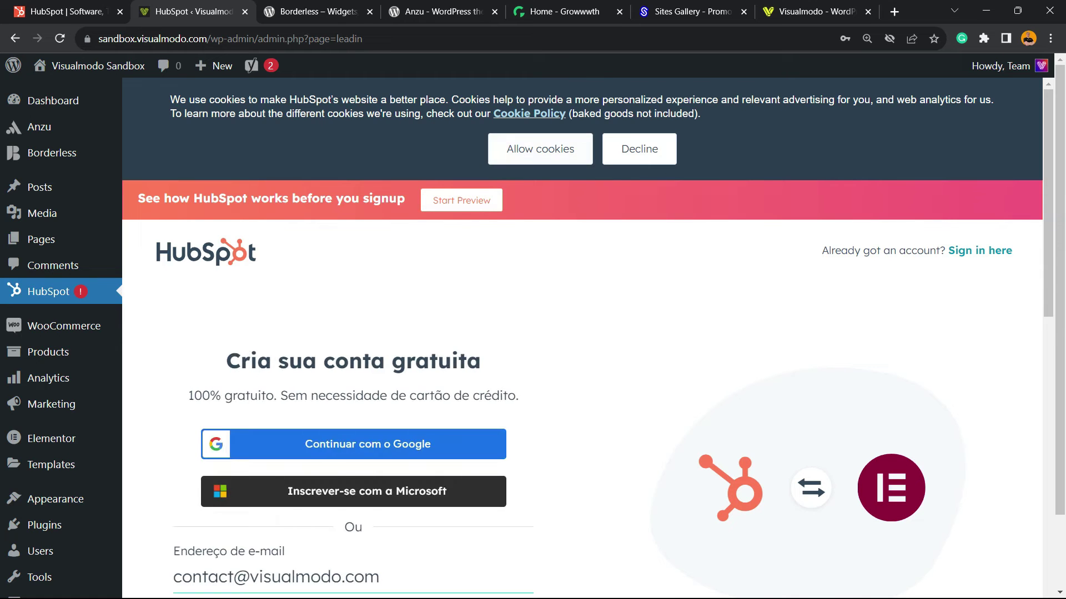
click(539, 148)
scroll(588, 337, down, 1)
scroll(588, 338, down, 2)
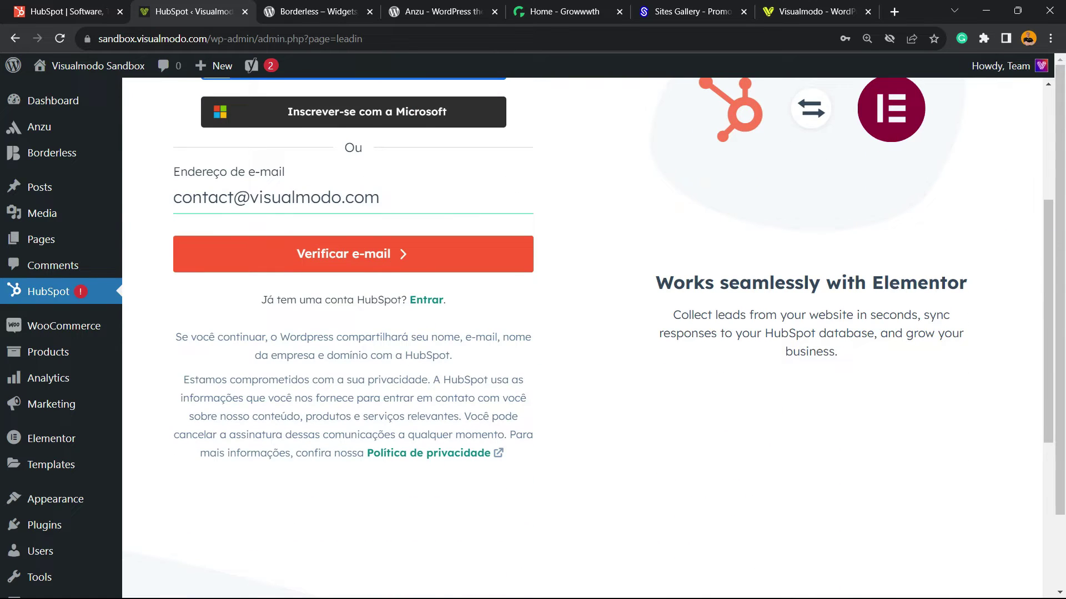
scroll(583, 337, up, 2)
scroll(582, 338, up, 1)
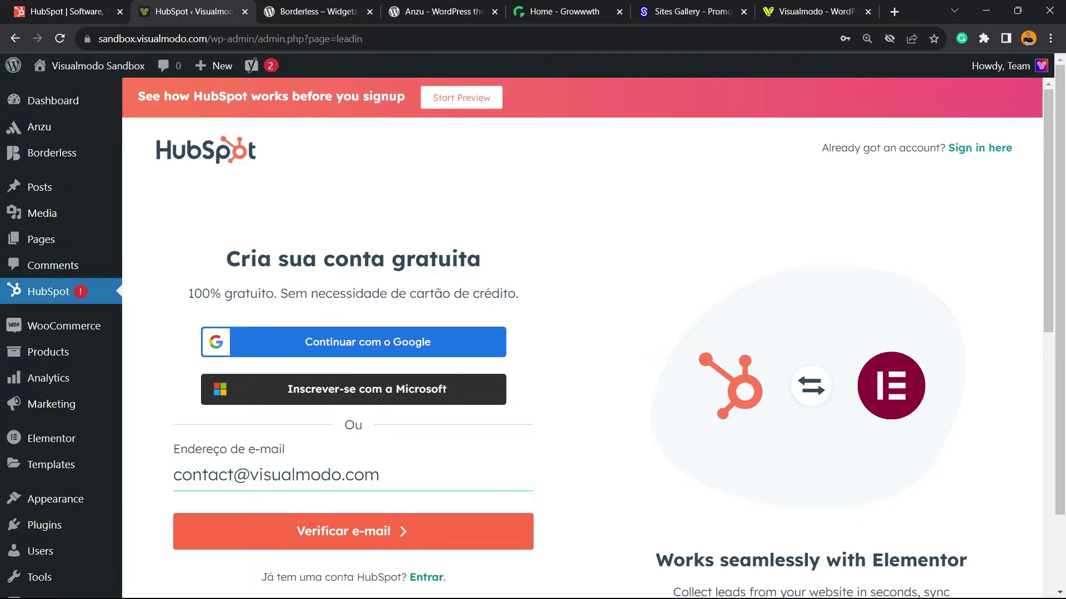
key(Return)
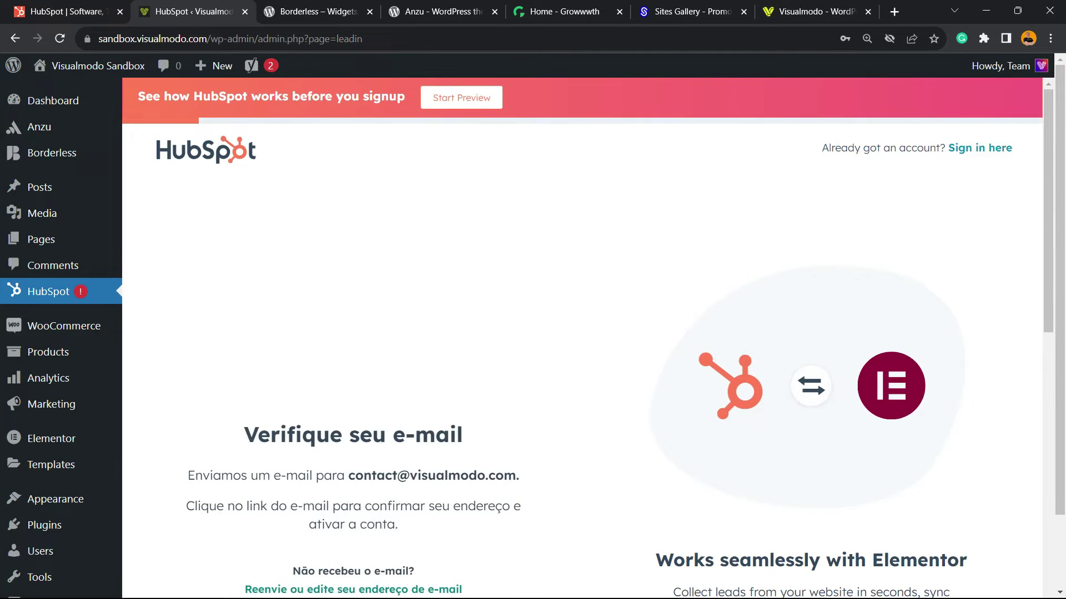
scroll(582, 333, down, 2)
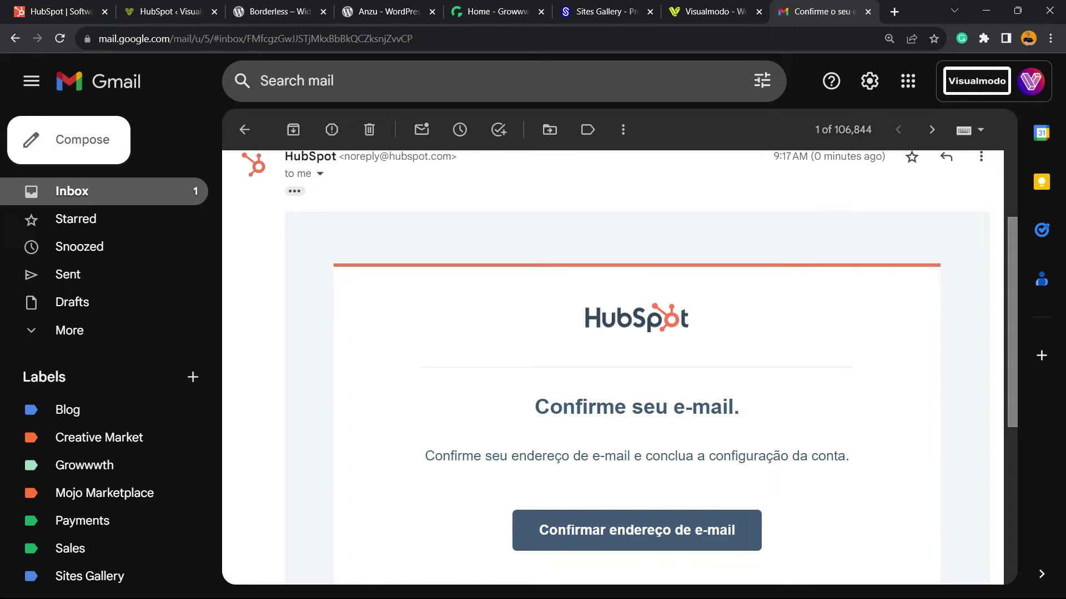
Follow the 'Confirmar endereço de e-mail' link in HubSpot's Gmail message.
click(636, 531)
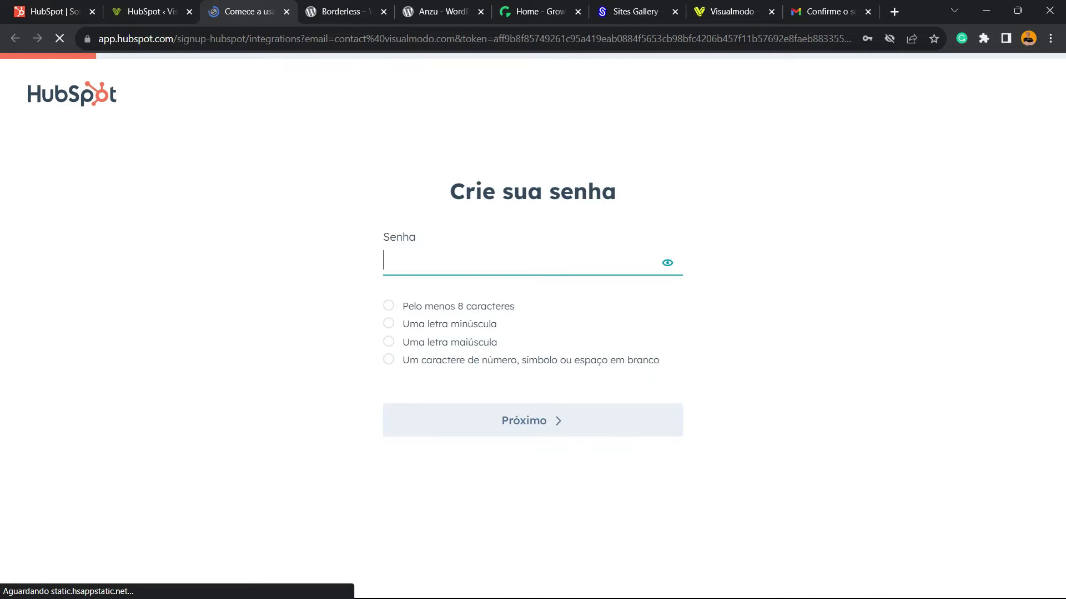
Submit the password, company name Visualmodo Sandbox and website sandbox.visualmodo.com.
key(Return)
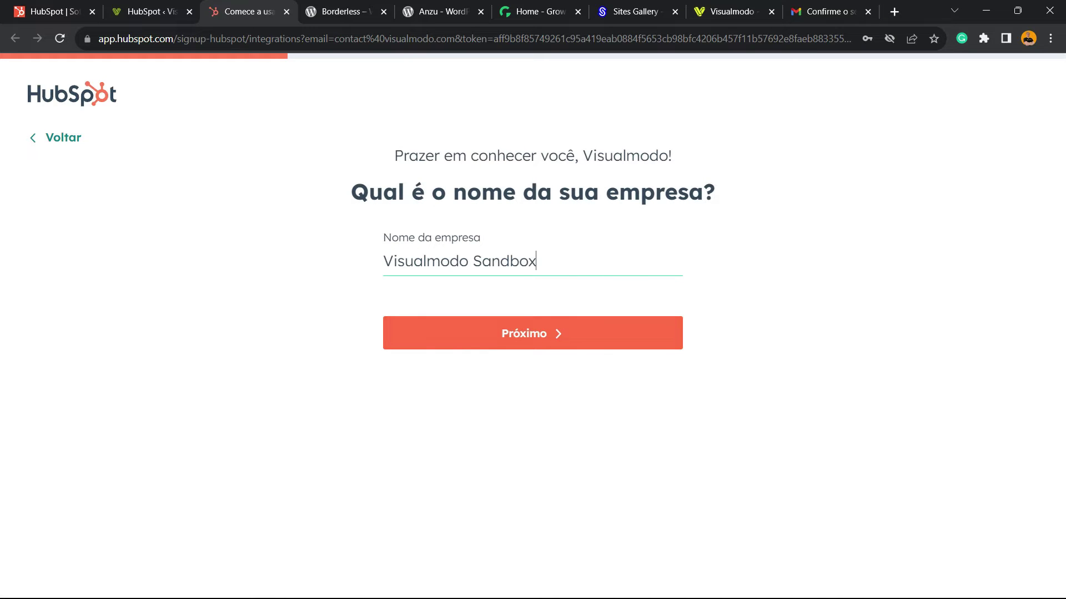
key(Return)
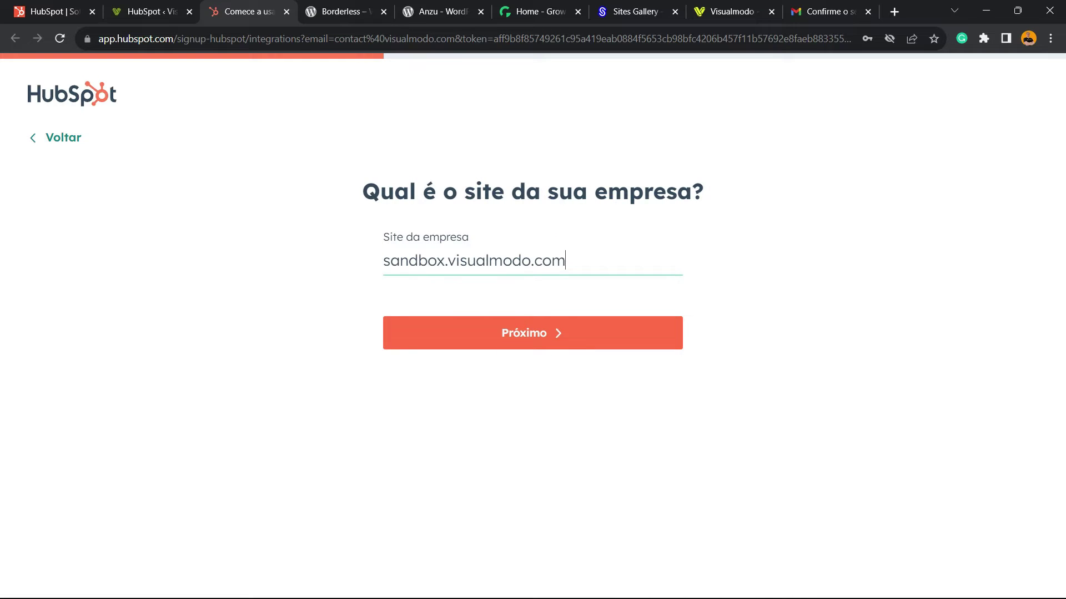
key(Return)
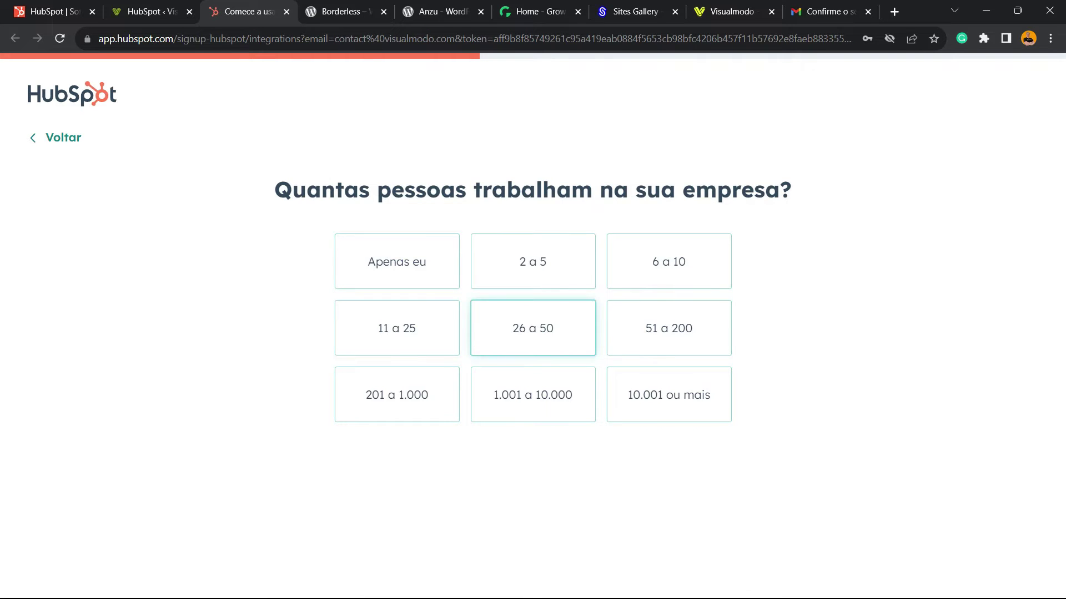
Choose company size '2 a 5' and sector 'Defesa e espaço'.
click(533, 261)
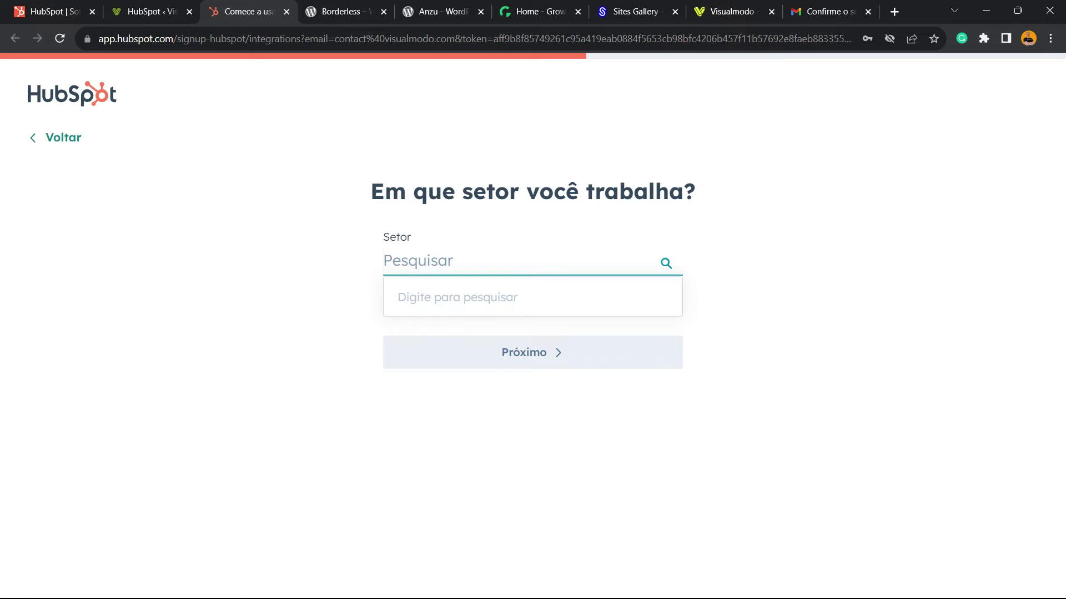
text(w)
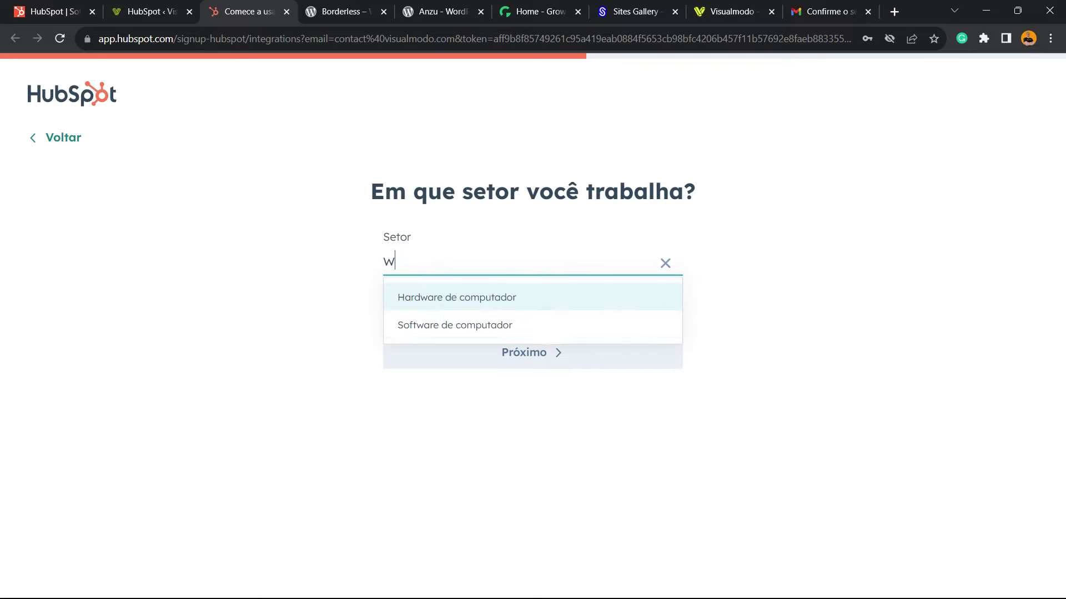
text(eb)
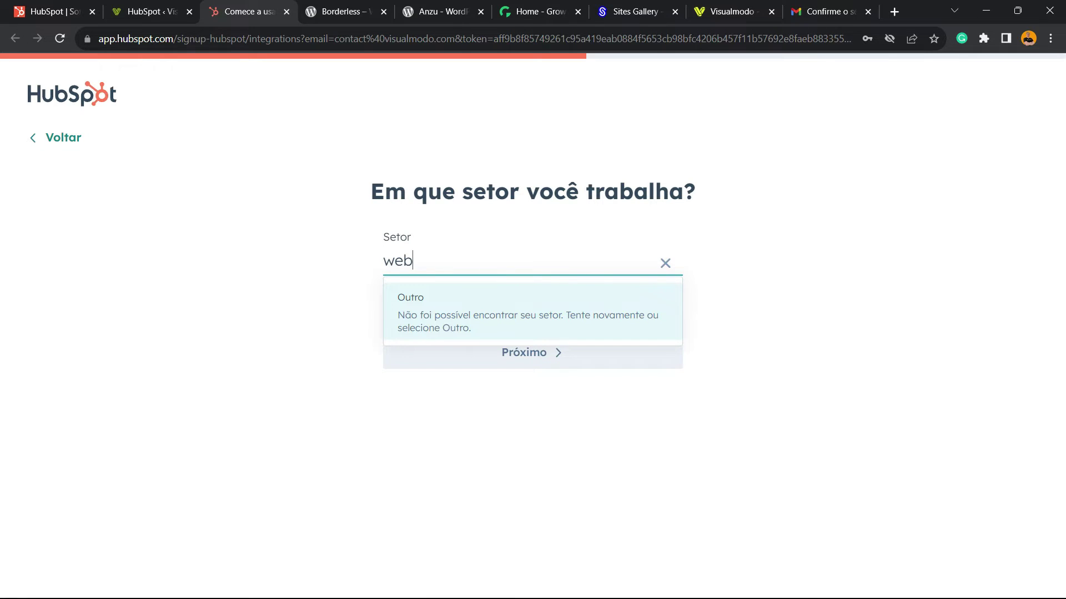
text( d)
key(ctrl+a)
text(d)
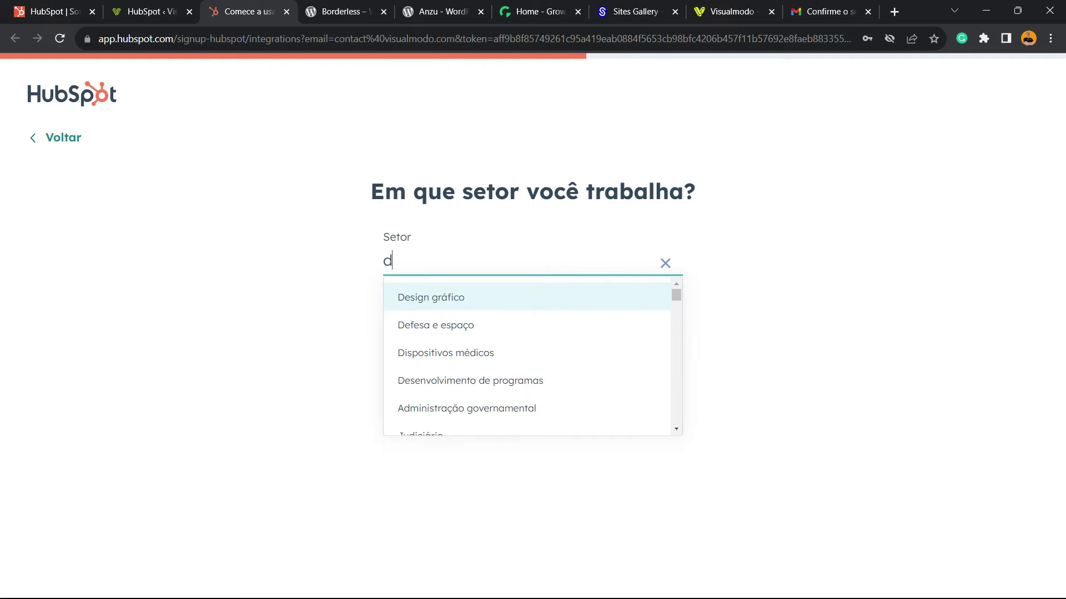
text(e)
key(Down)
key(Return)
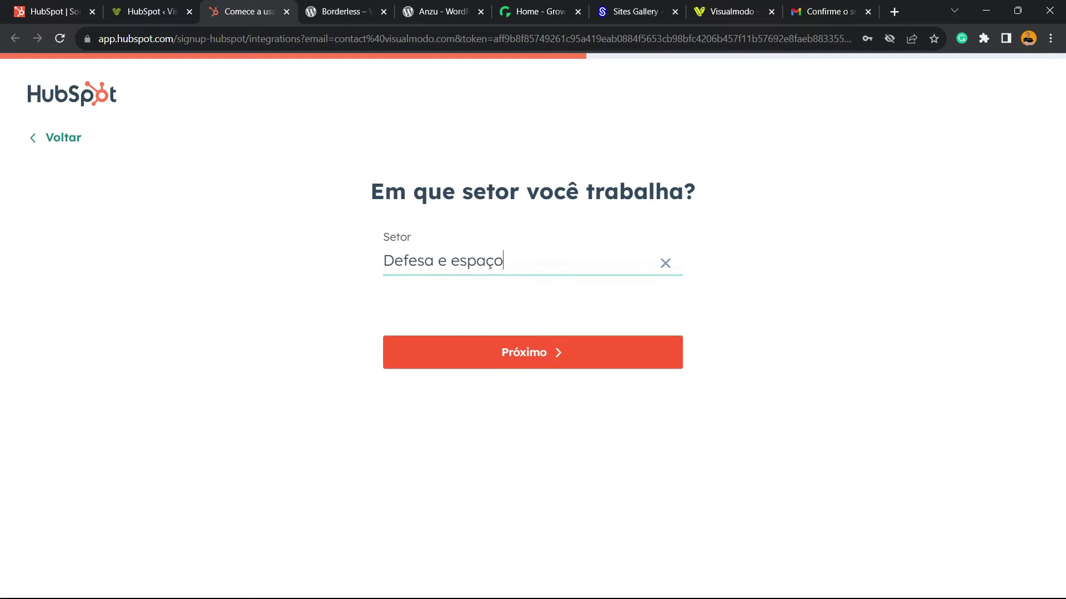
key(Return)
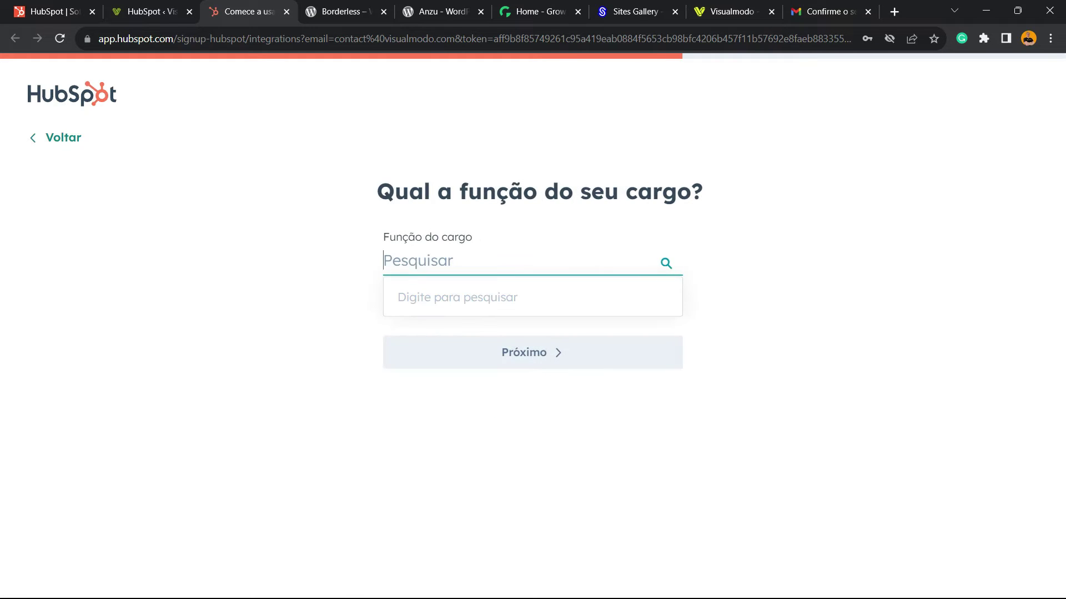
text(a)
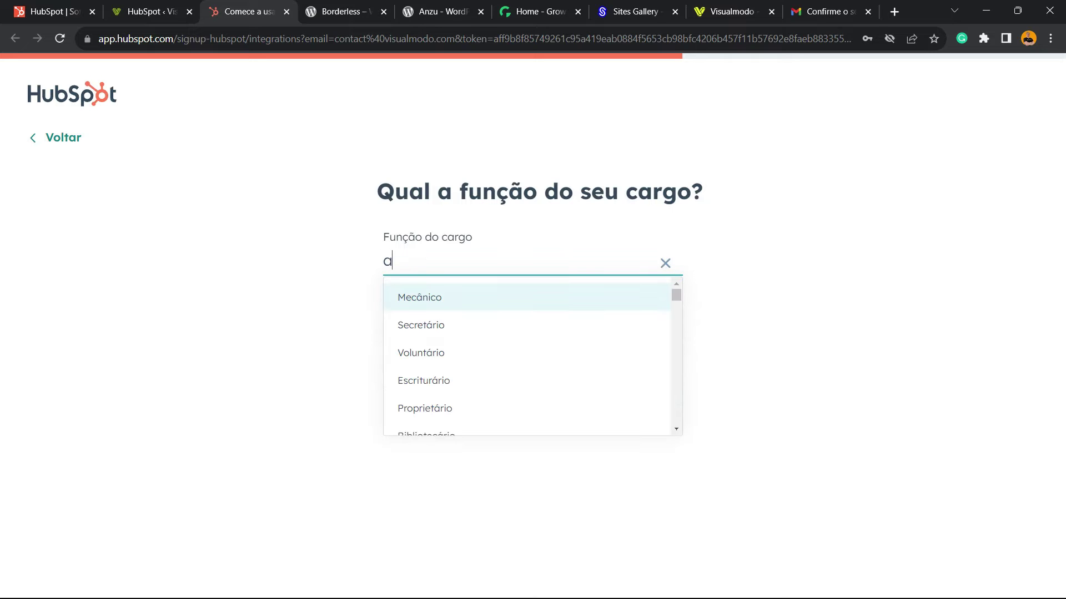
text(d)
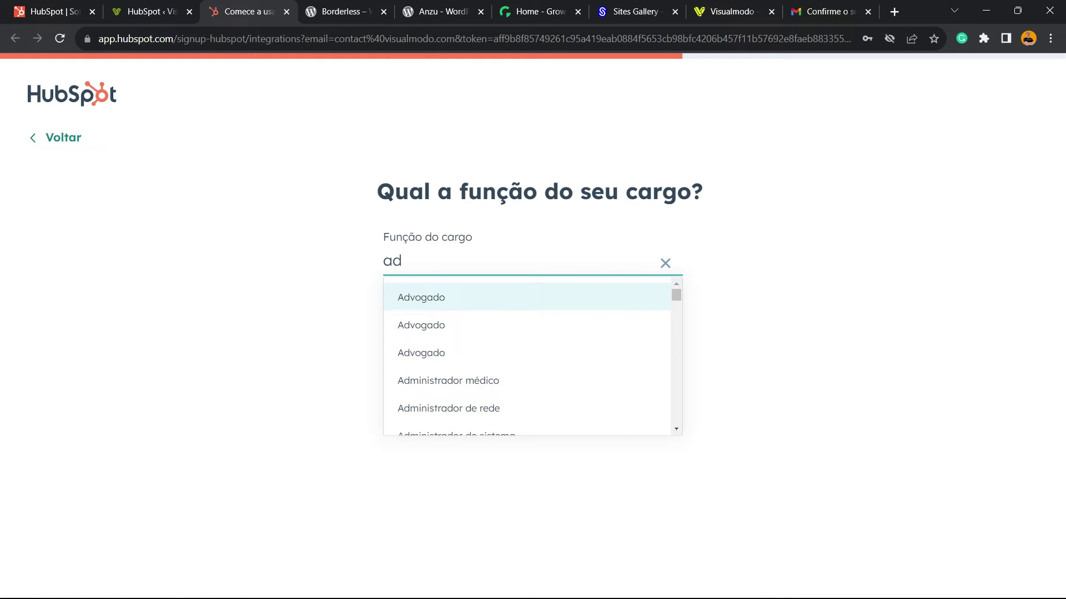
Pick job role 'Administrador de rede' and answer the CRM experience question.
key(Down)
key(Down)
key(Down)
key(Down)
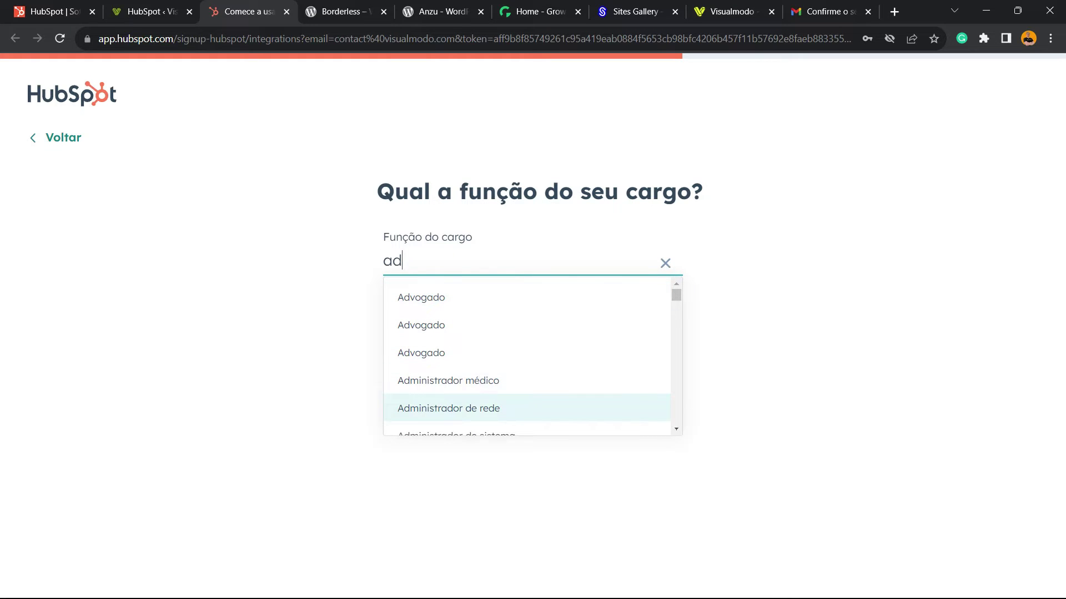
key(Return)
key(Return)
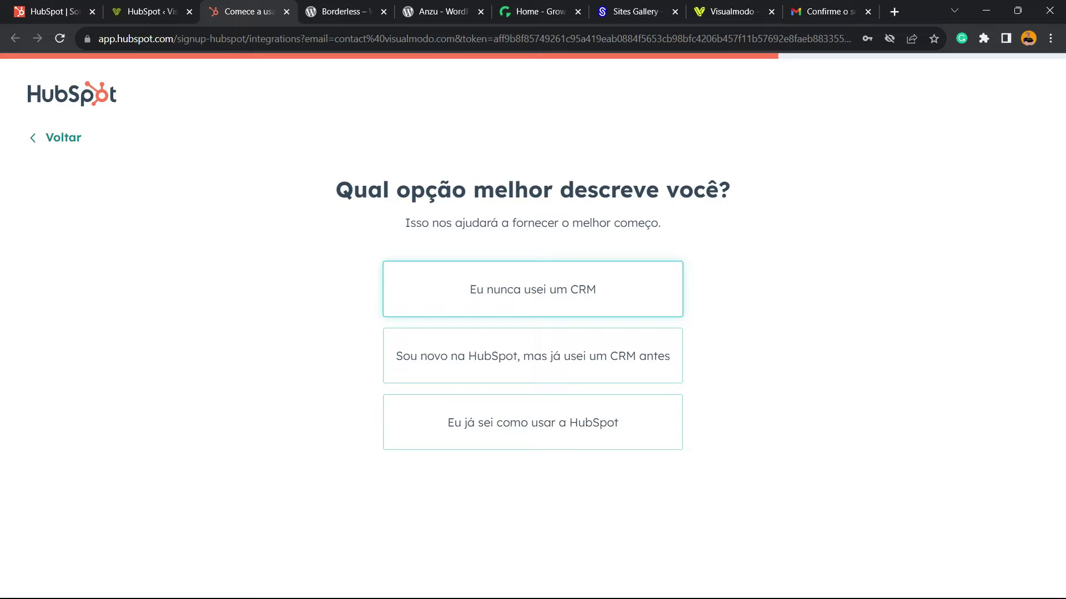
click(533, 289)
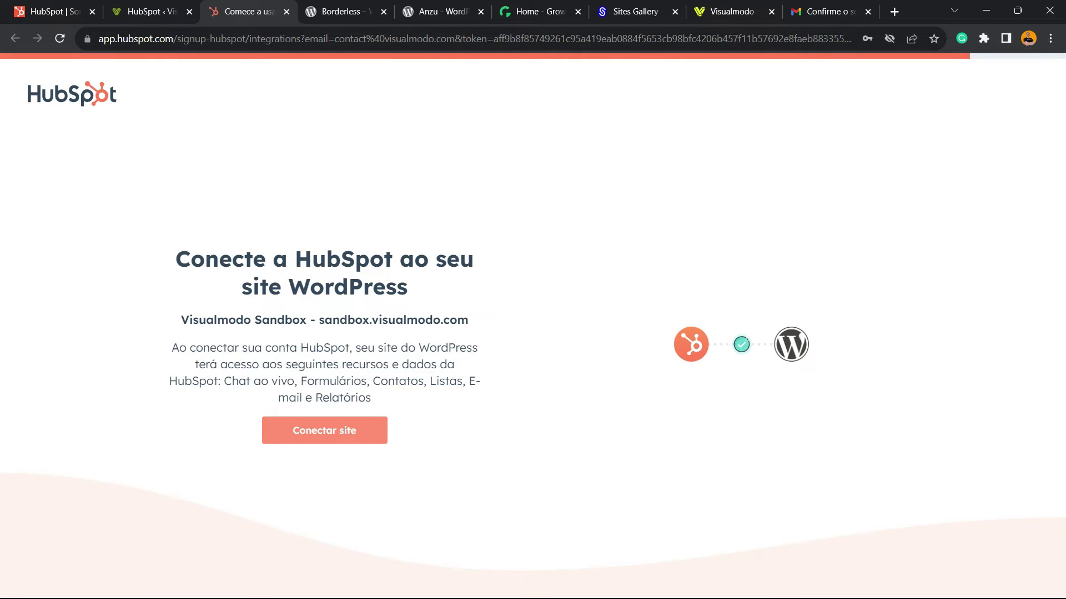
Connect the HubSpot account to the sandbox.visualmodo.com WordPress site via 'Conectar site'.
click(324, 431)
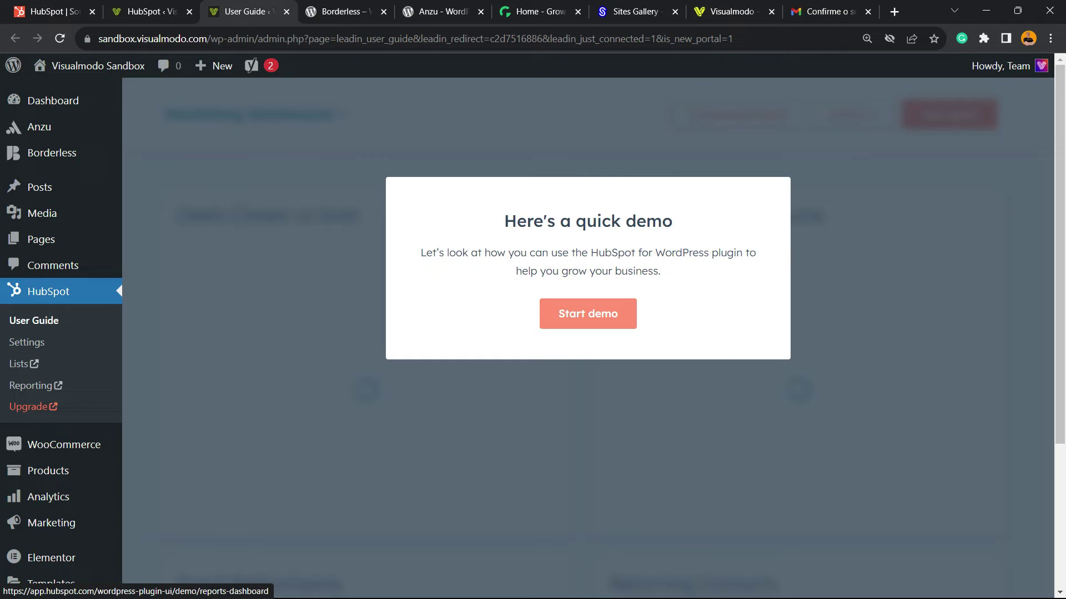
Start the demo and advance through lead capture, signup form, contact record and activity tracking to lists.
click(588, 313)
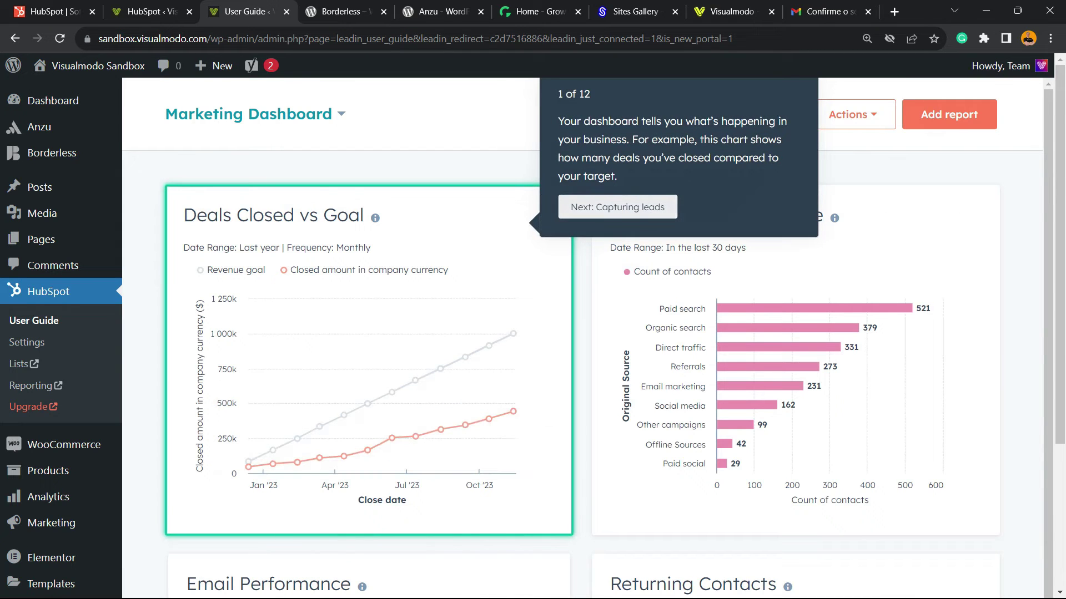
click(617, 207)
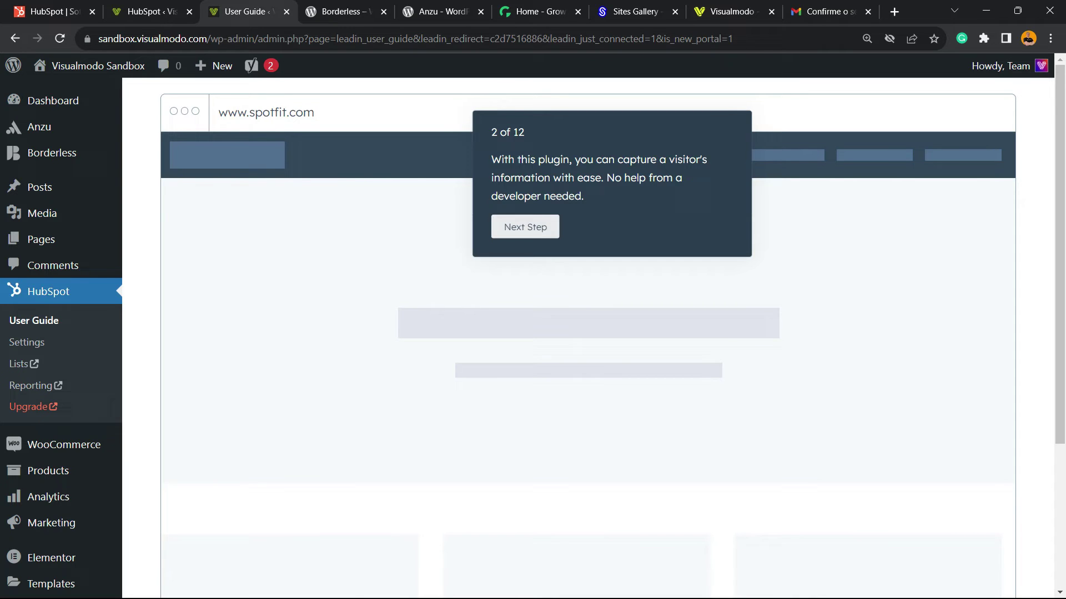
click(524, 226)
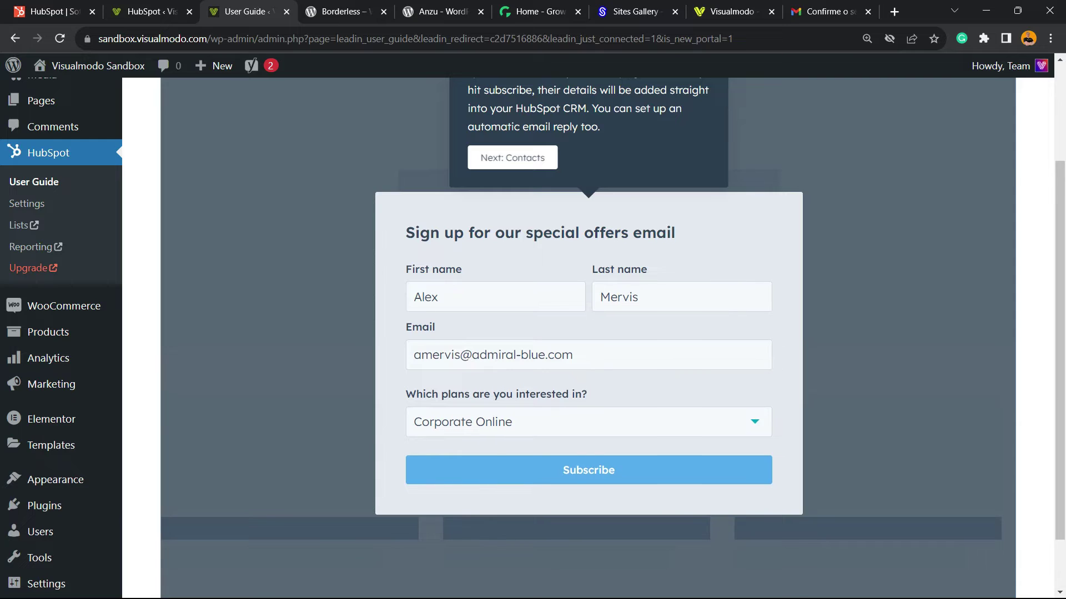
scroll(588, 333, up, 3)
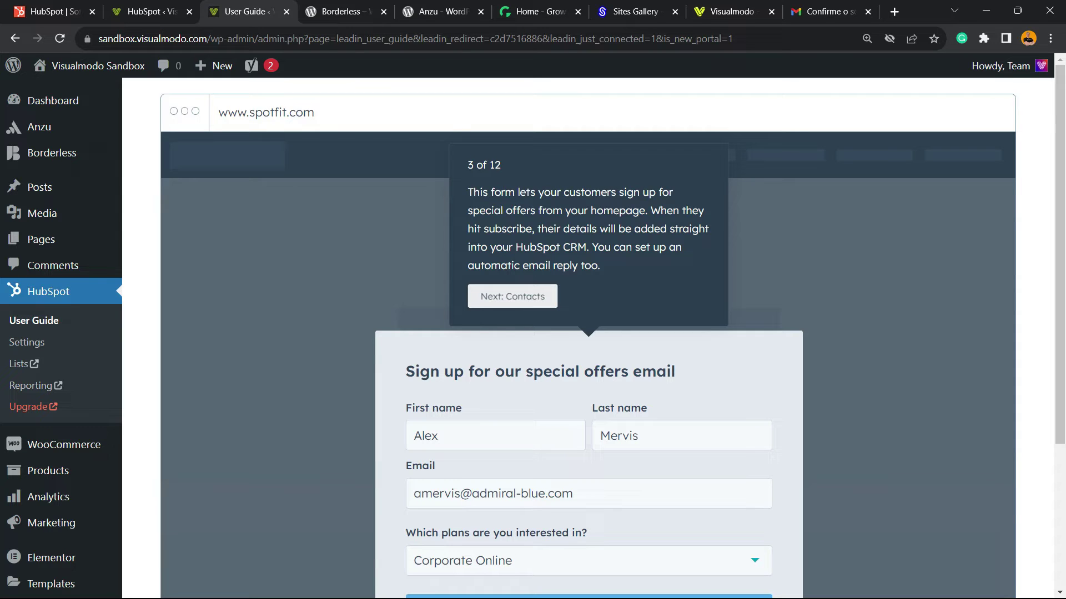
double_click(574, 248)
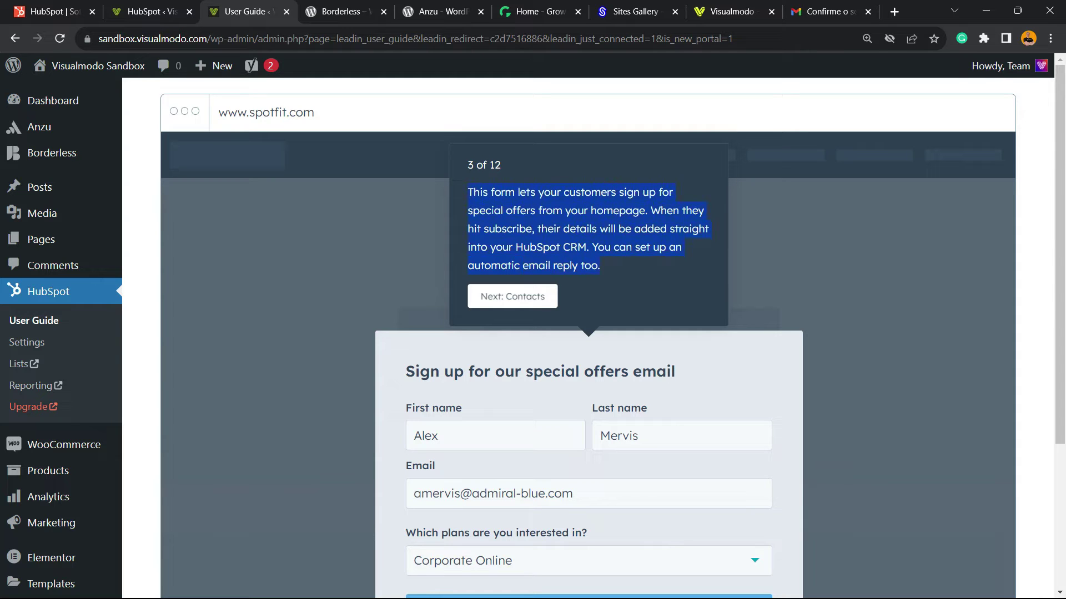
click(512, 297)
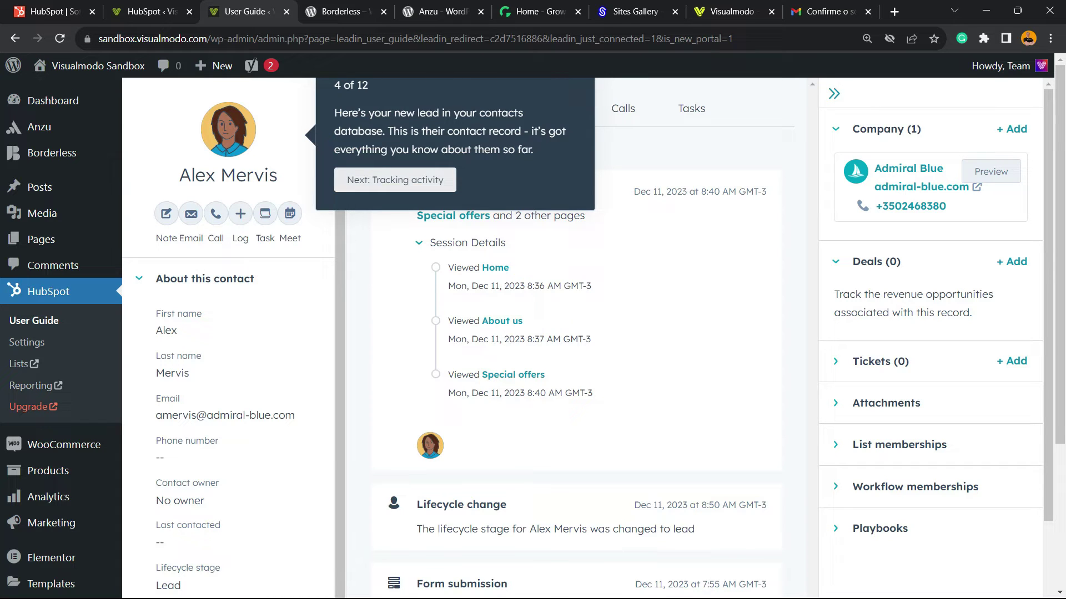
click(395, 180)
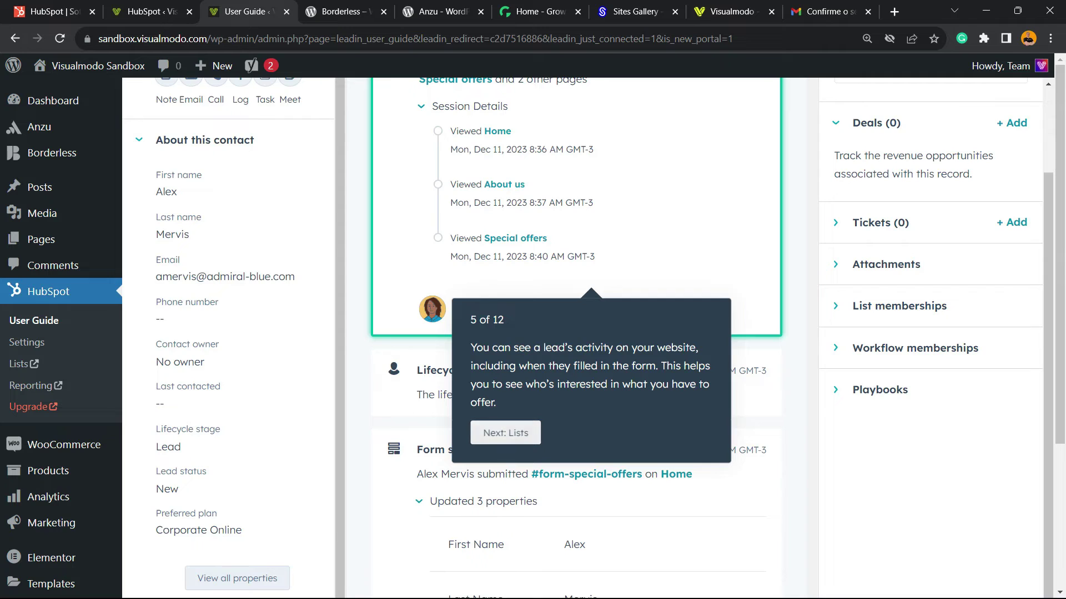
click(506, 433)
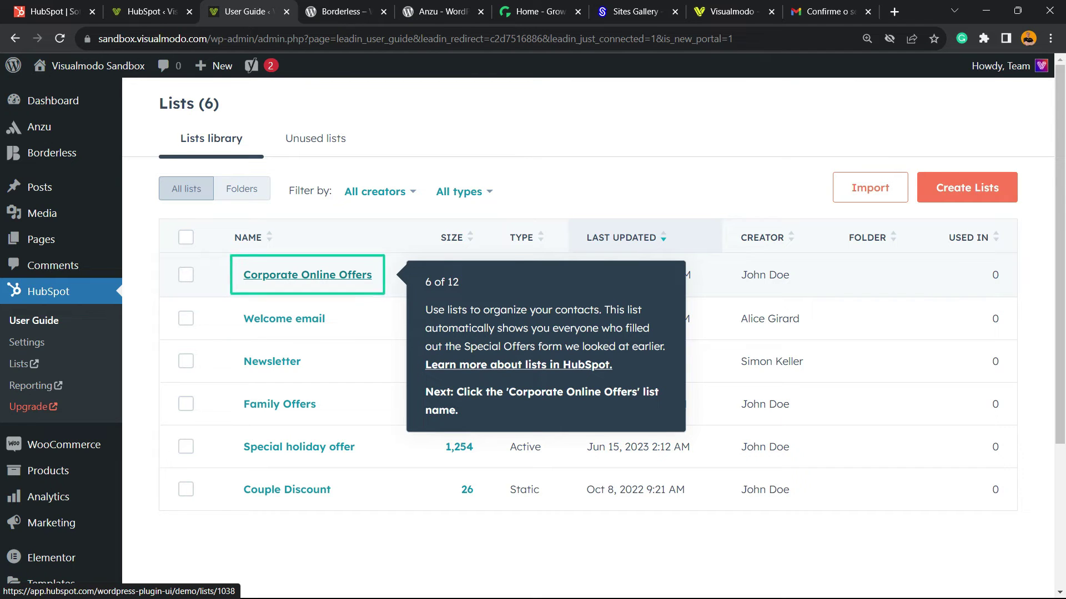
Open the Corporate Online Offers list and advance the demo tour to Email campaigns.
click(308, 274)
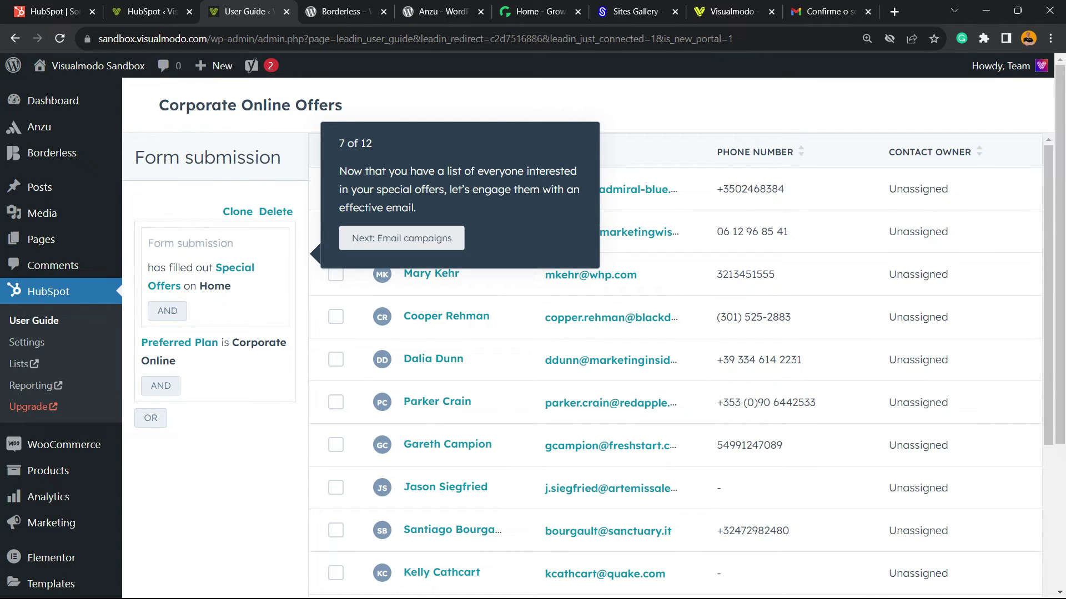
click(377, 240)
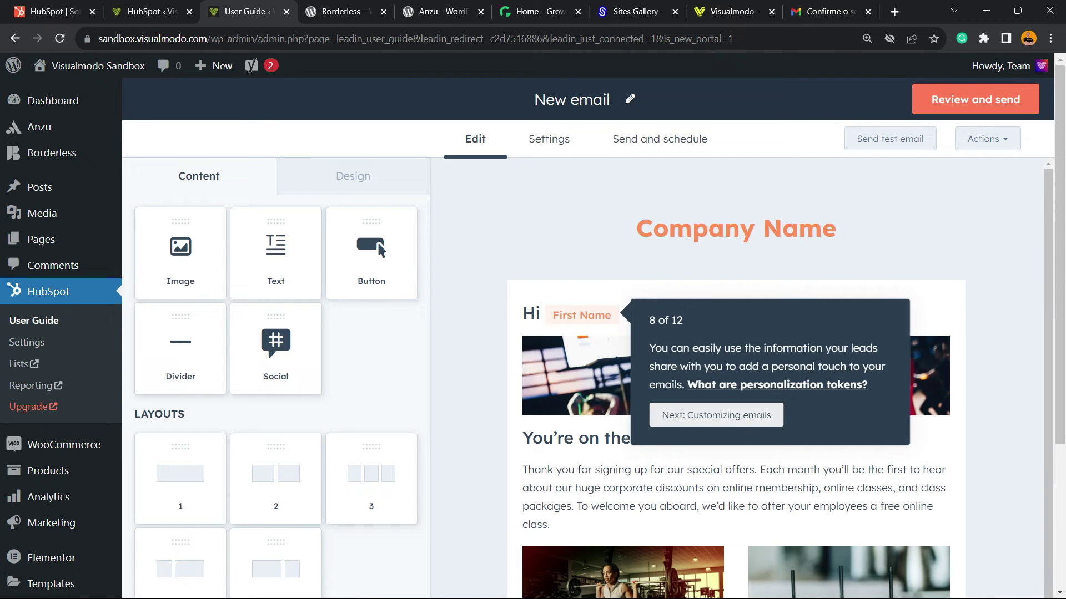
Place a button block below the welcome paragraph in the demo email, then end the 12-step tour.
click(716, 414)
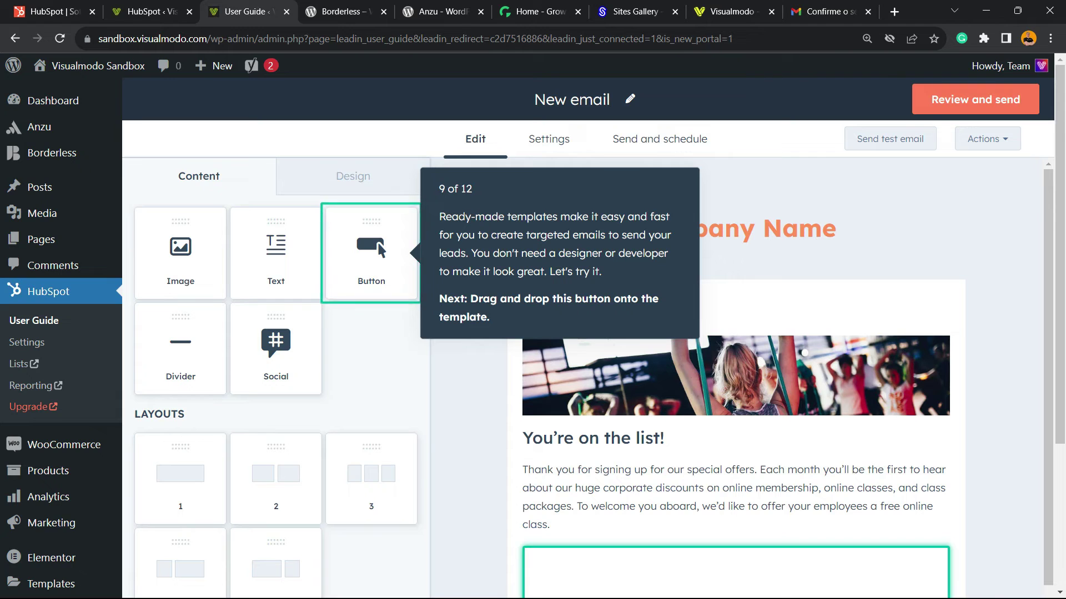
drag(370, 250, 715, 450)
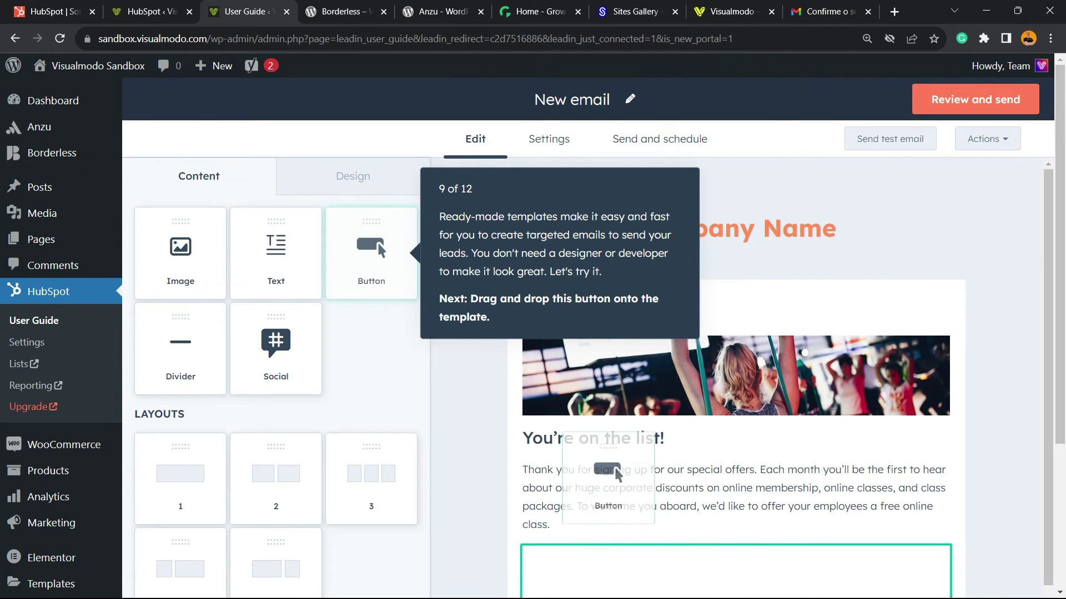
mouse_move(722, 445)
mouse_down()
mouse_move(639, 554)
mouse_move(643, 569)
mouse_up()
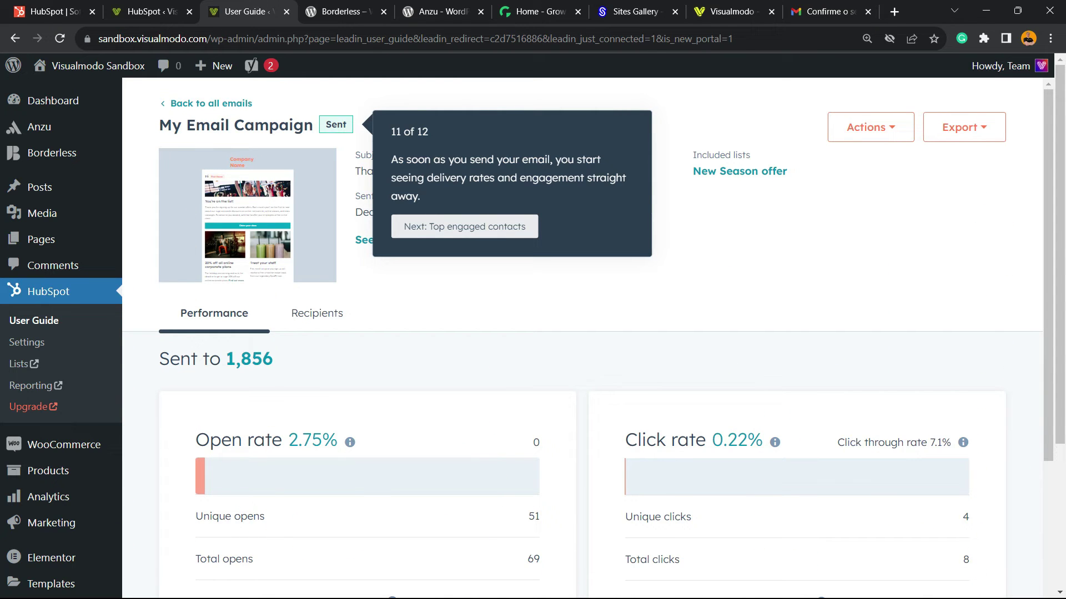
click(464, 227)
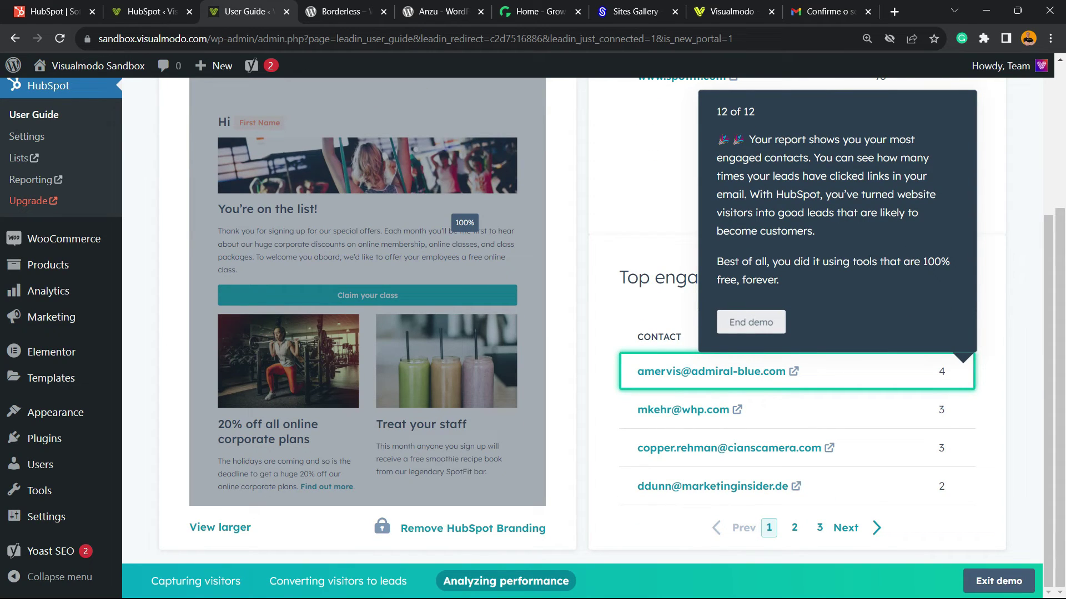
click(750, 322)
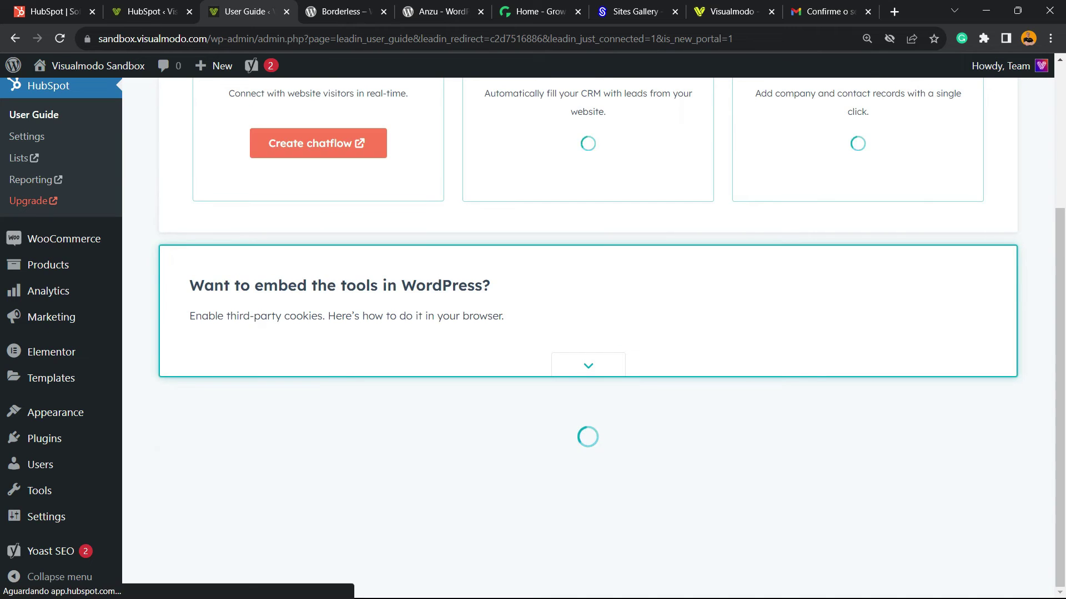
scroll(583, 333, up, 3)
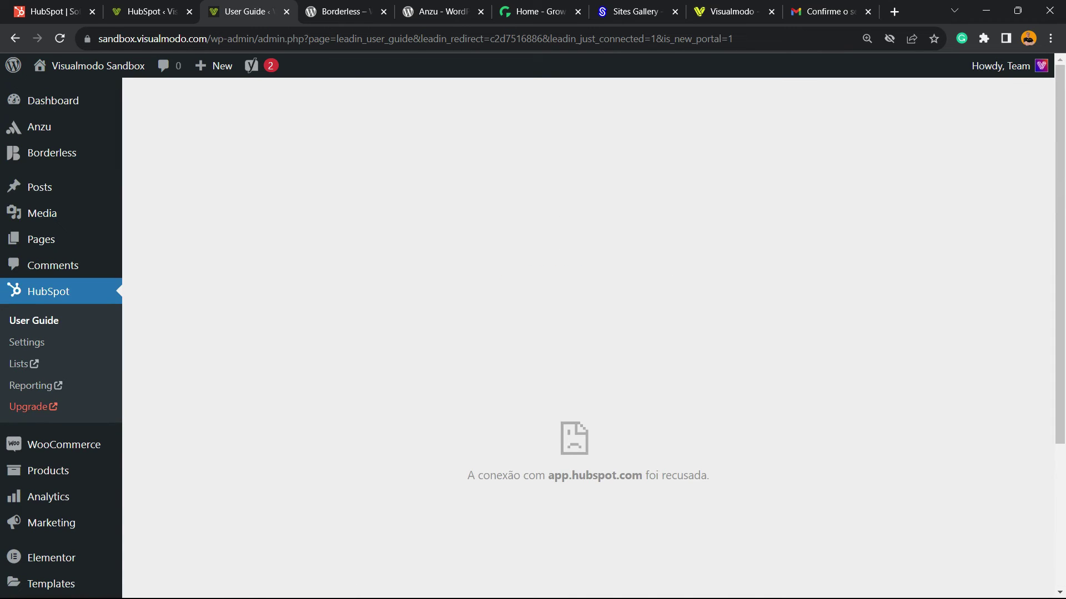
Reload and view HubSpot Settings showing Visualmodo Sandbox account 44653305 as connected.
key(F5)
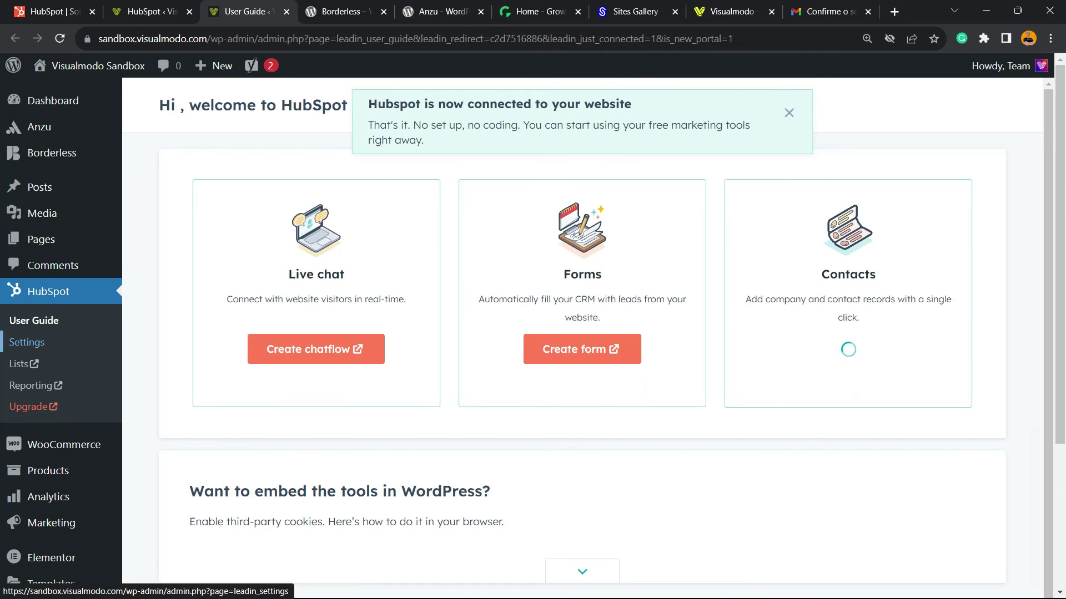
scroll(533, 333, down, 2)
scroll(533, 333, up, 2)
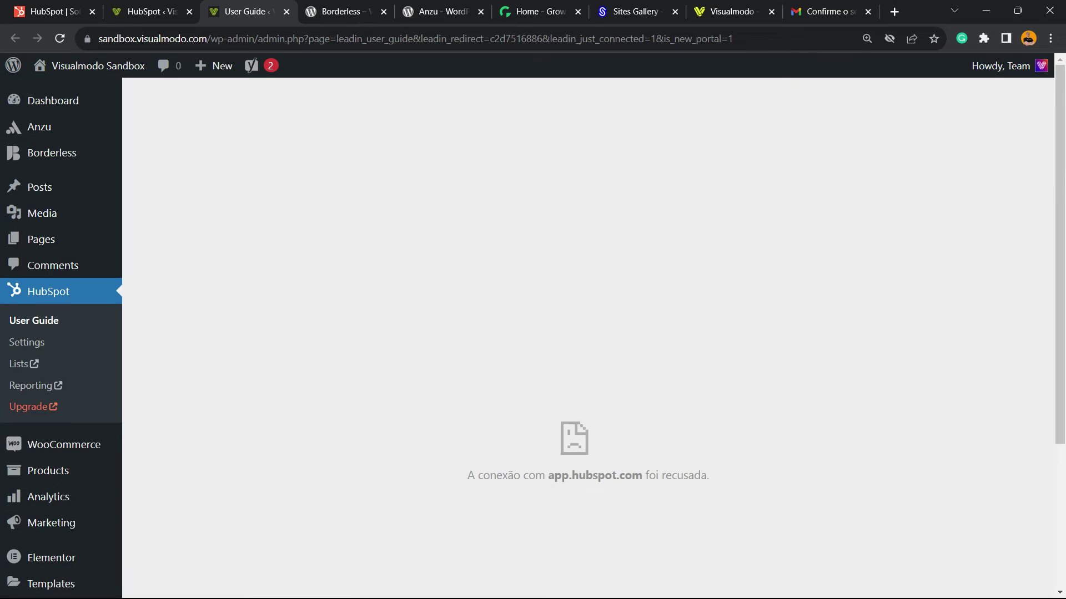
click(26, 342)
scroll(533, 333, down, 2)
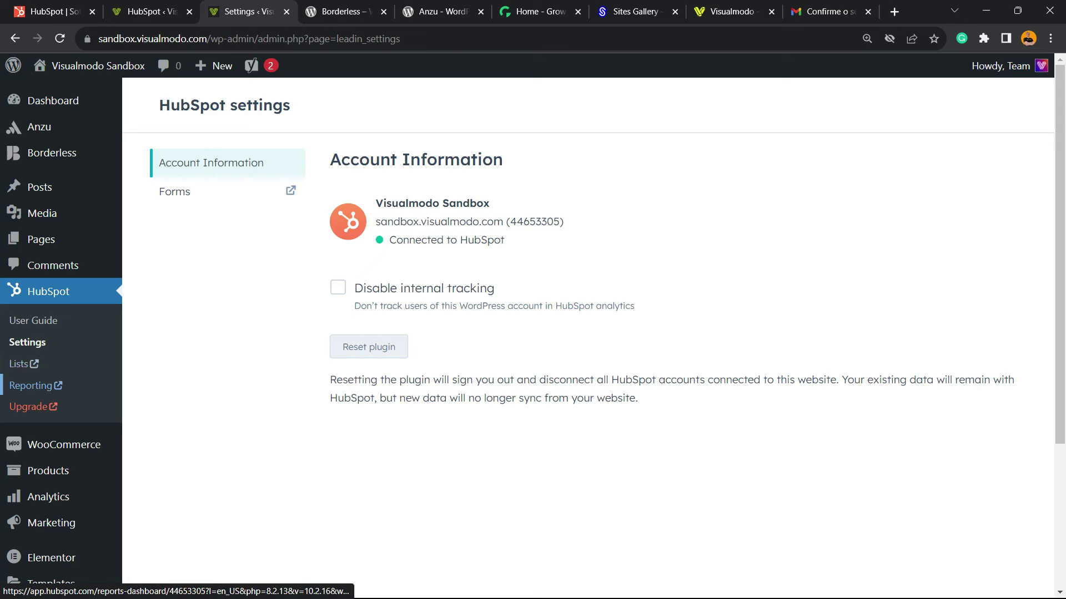
Go back to the HubSpot User Guide listing live chat, forms and contacts tools.
click(34, 321)
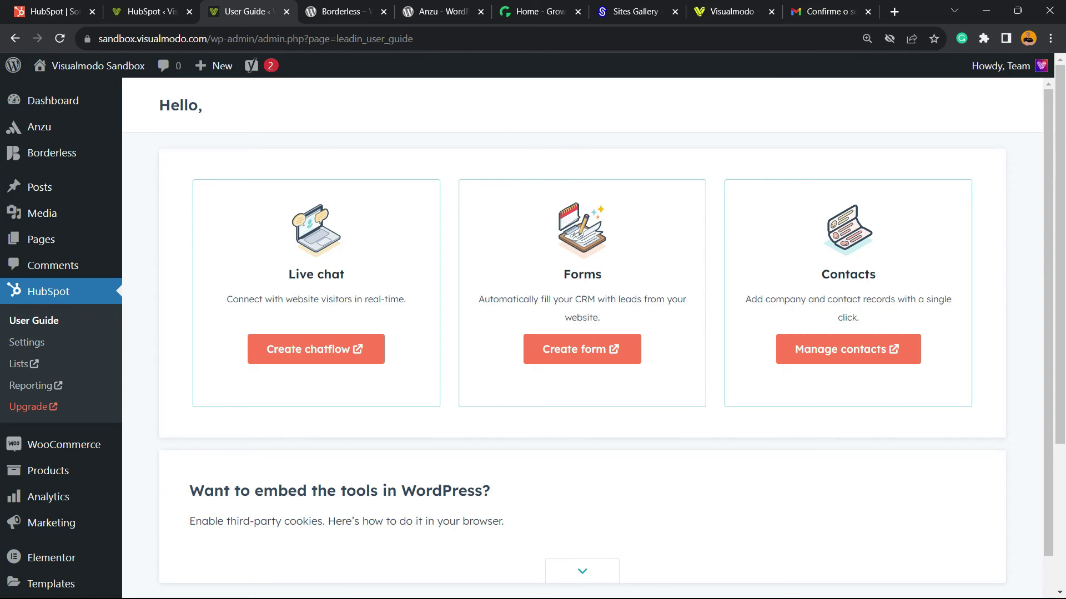
Select the Borderless plugin's full title on its WordPress.org page.
key(ctrl+Tab)
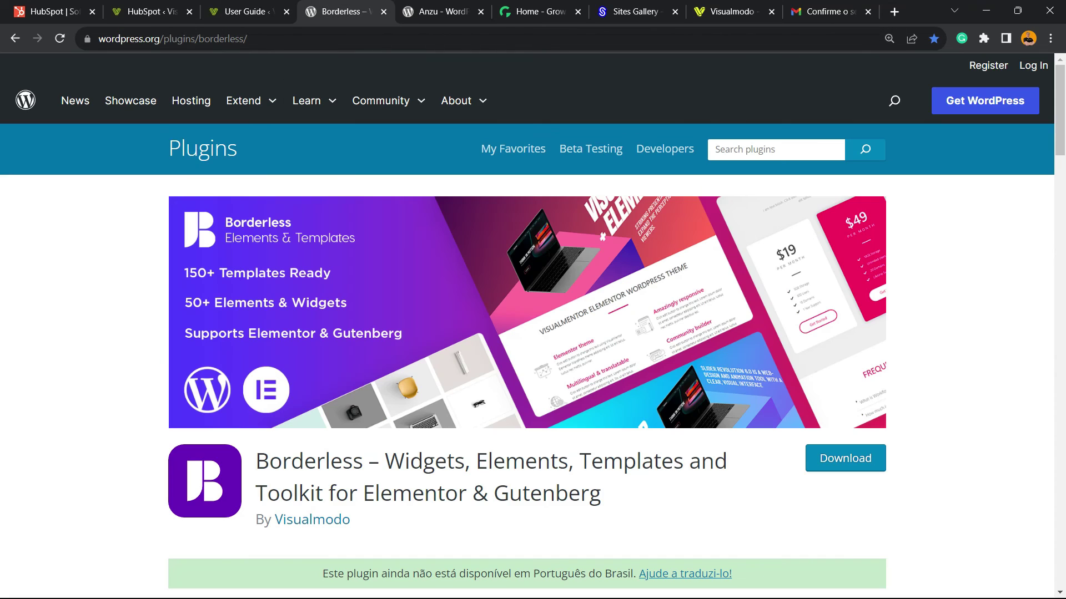
triple_click(308, 461)
triple_click(308, 461)
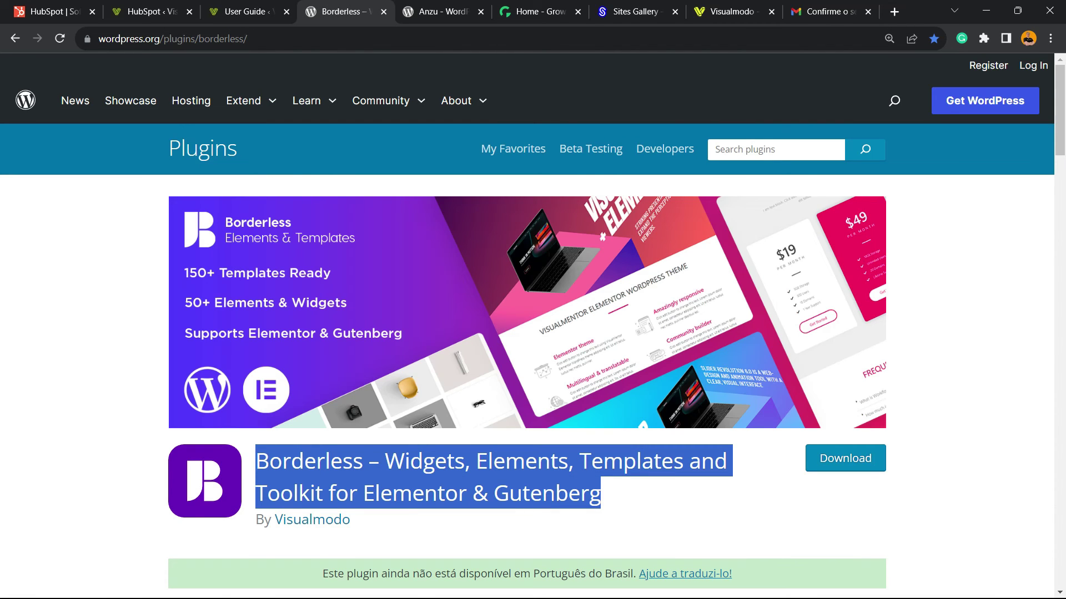
Select the 'Anzu By Visualmodo' heading, then highlight the Growwwth site name in the address bar.
key(ctrl+Tab)
triple_click(228, 320)
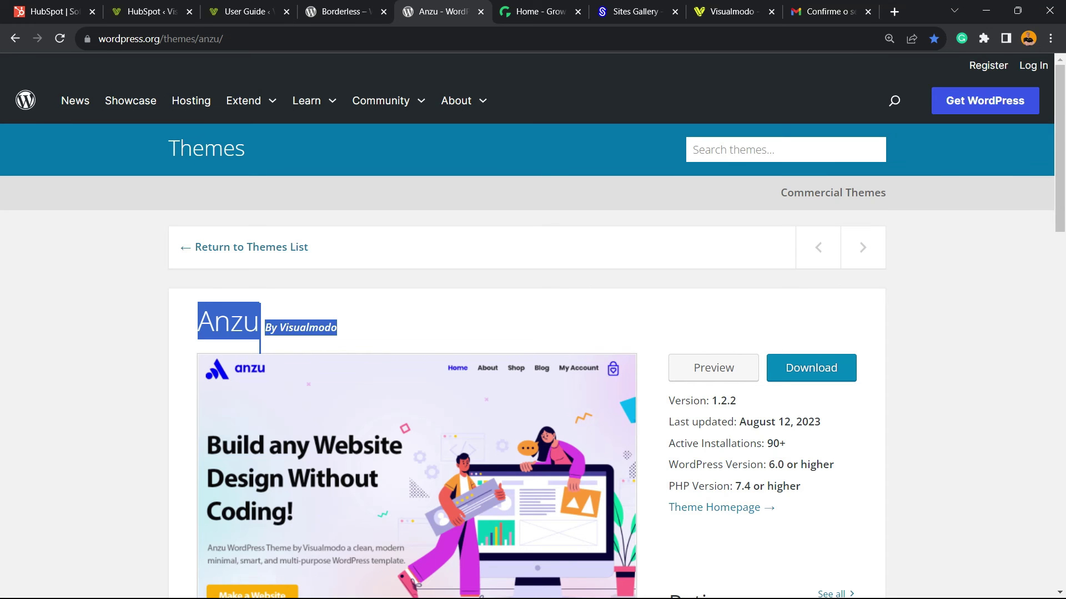
key(ctrl+Tab)
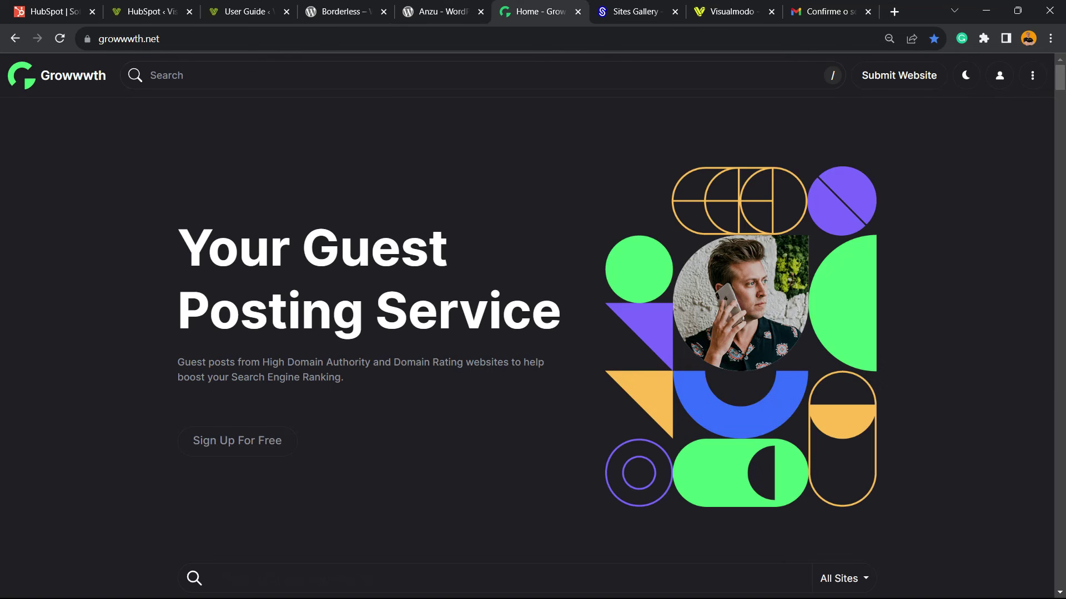
double_click(152, 39)
scroll(533, 333, down, 3)
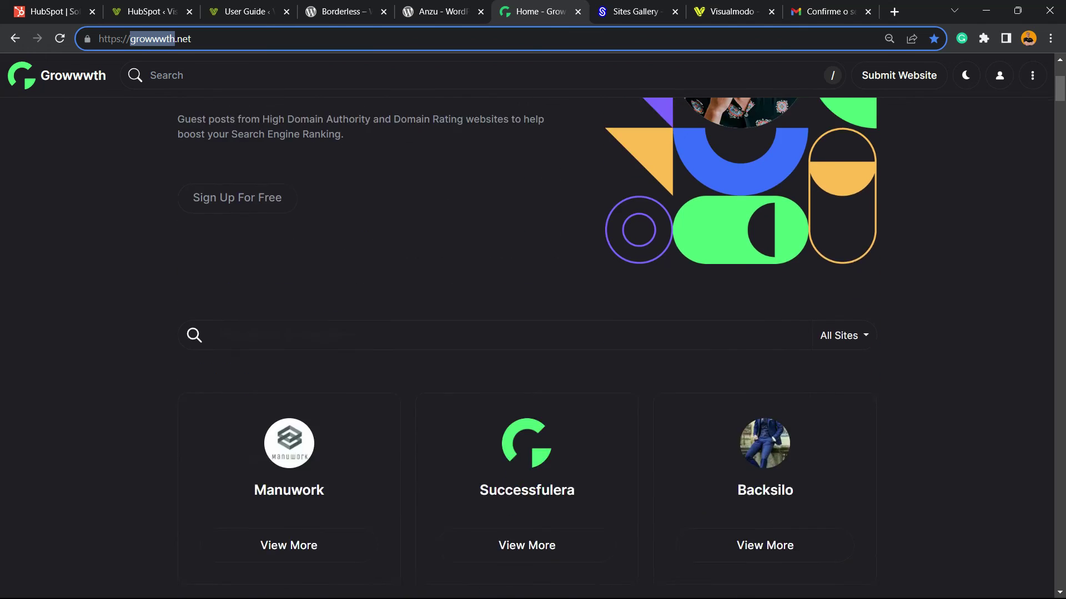
scroll(532, 333, down, 2)
scroll(289, 317, down, 5)
scroll(288, 317, down, 5)
scroll(288, 316, down, 5)
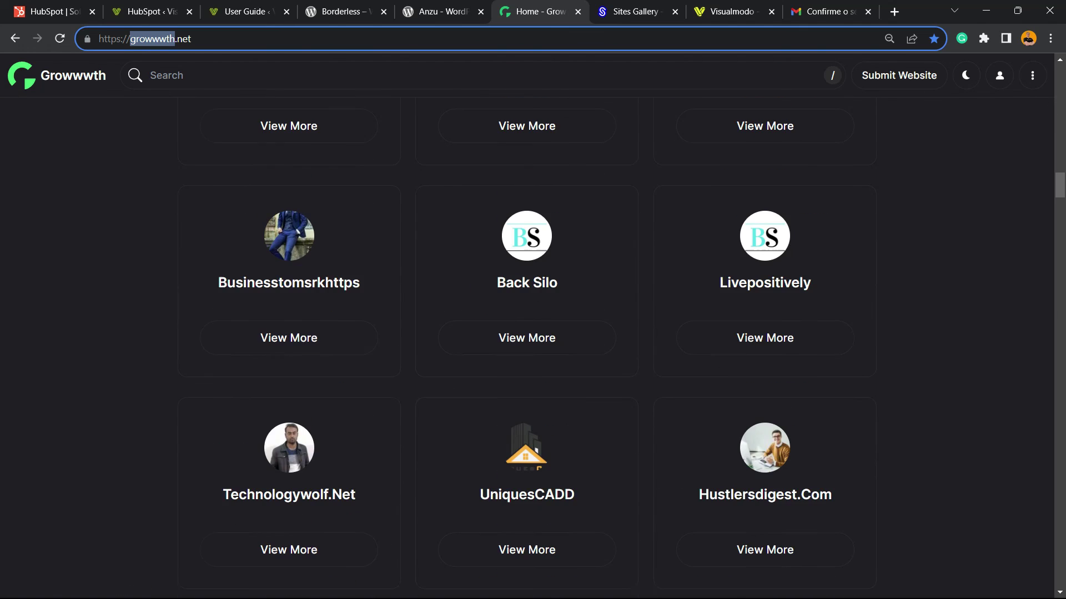
Switch to the Sites Gallery showcase, then to the Visualmodo Starter Templates Library.
key(ctrl+Tab)
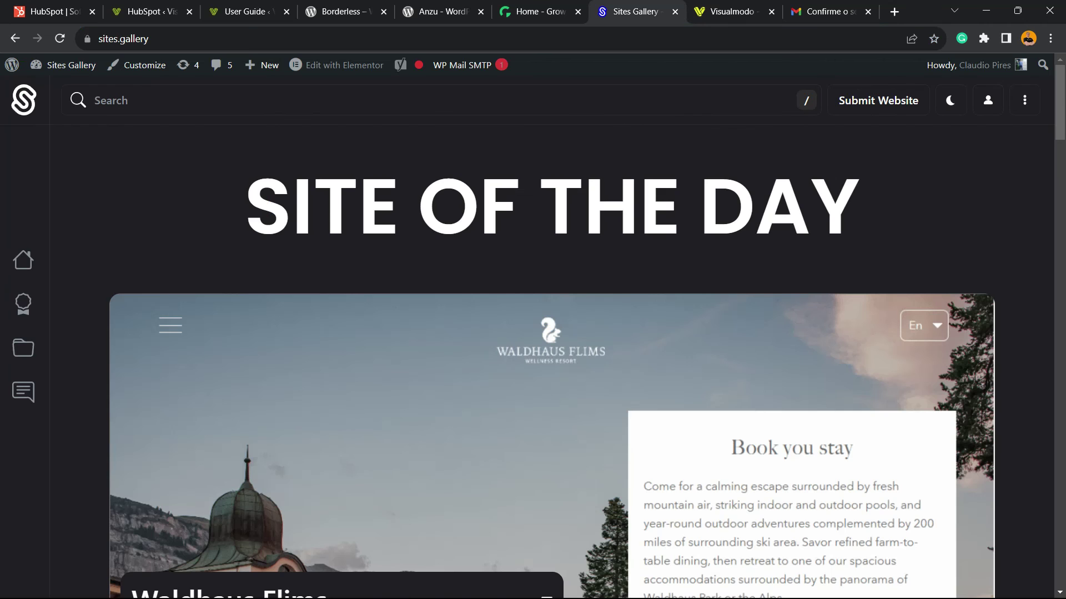
scroll(533, 334, down, 5)
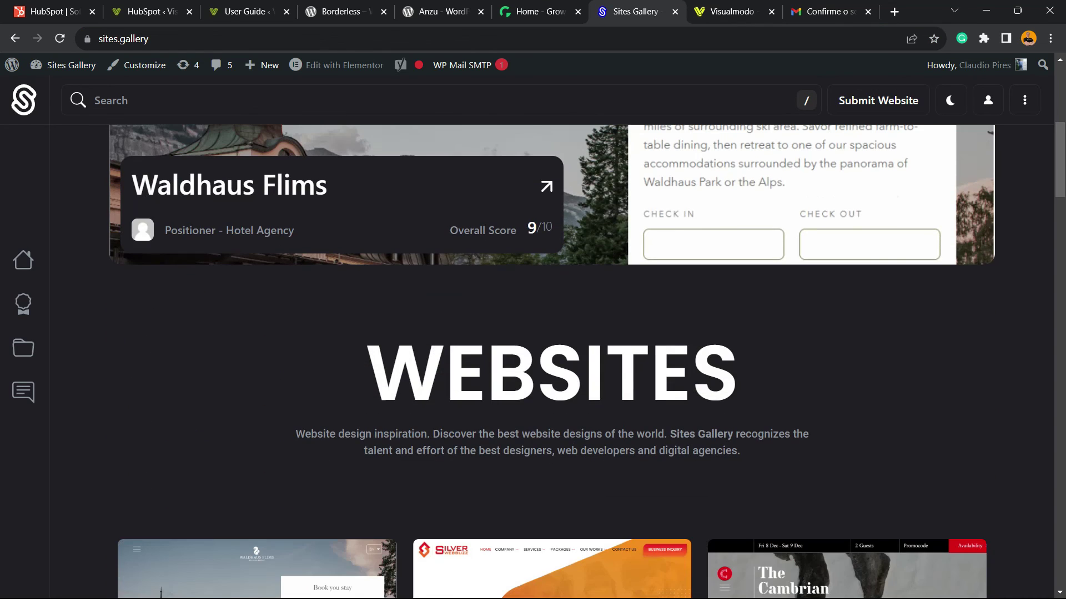
scroll(130, 593, down, 4)
scroll(129, 593, down, 4)
scroll(128, 594, down, 5)
scroll(130, 593, down, 3)
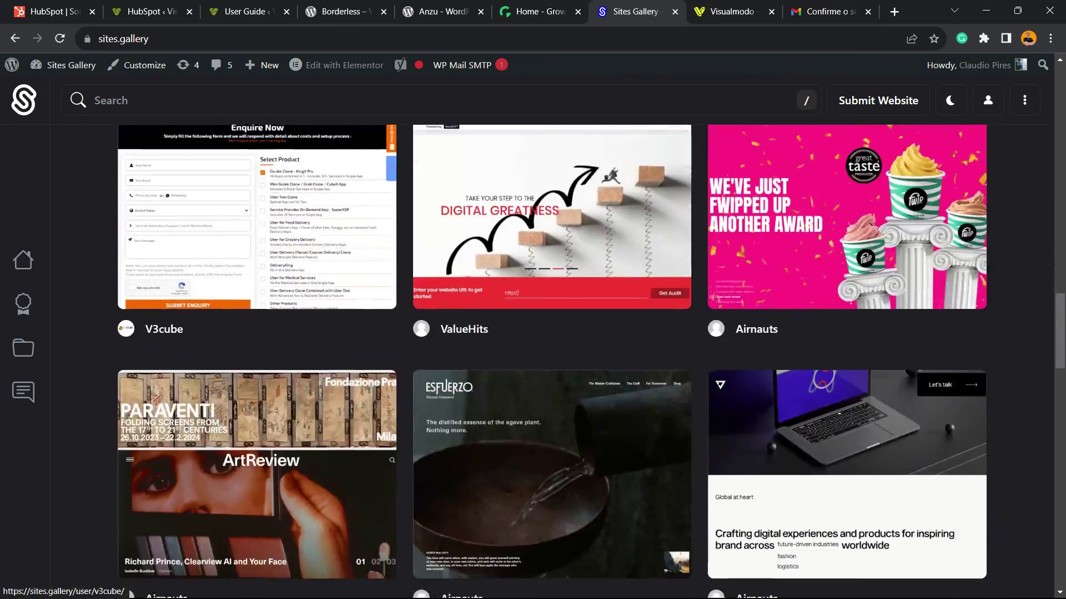
scroll(129, 593, down, 5)
scroll(129, 593, down, 5)
scroll(129, 593, down, 3)
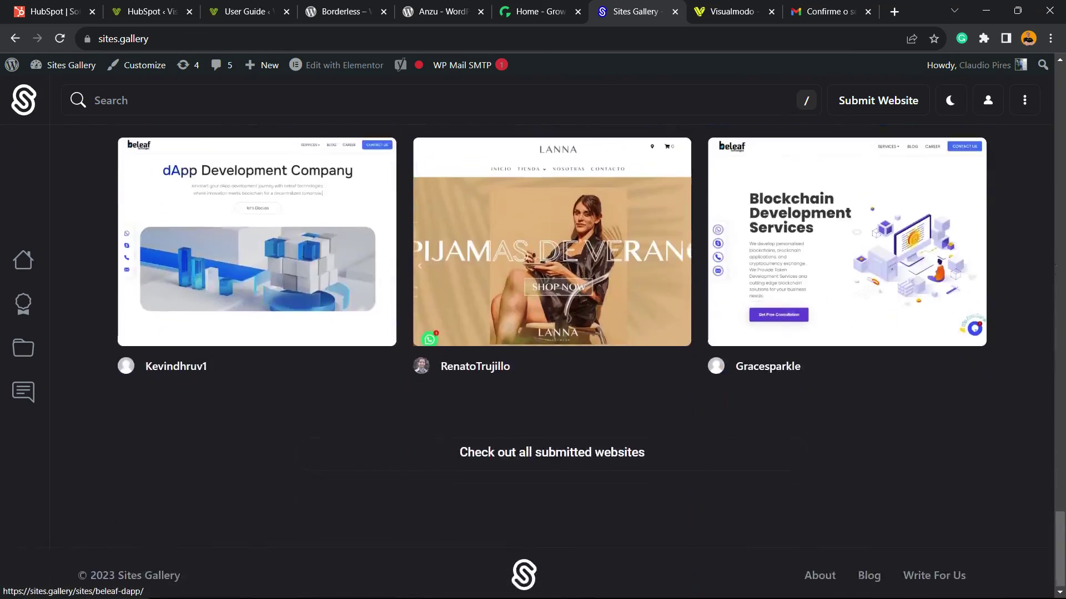
scroll(129, 593, up, 5)
scroll(129, 593, up, 5)
scroll(129, 593, up, 5)
scroll(129, 594, up, 5)
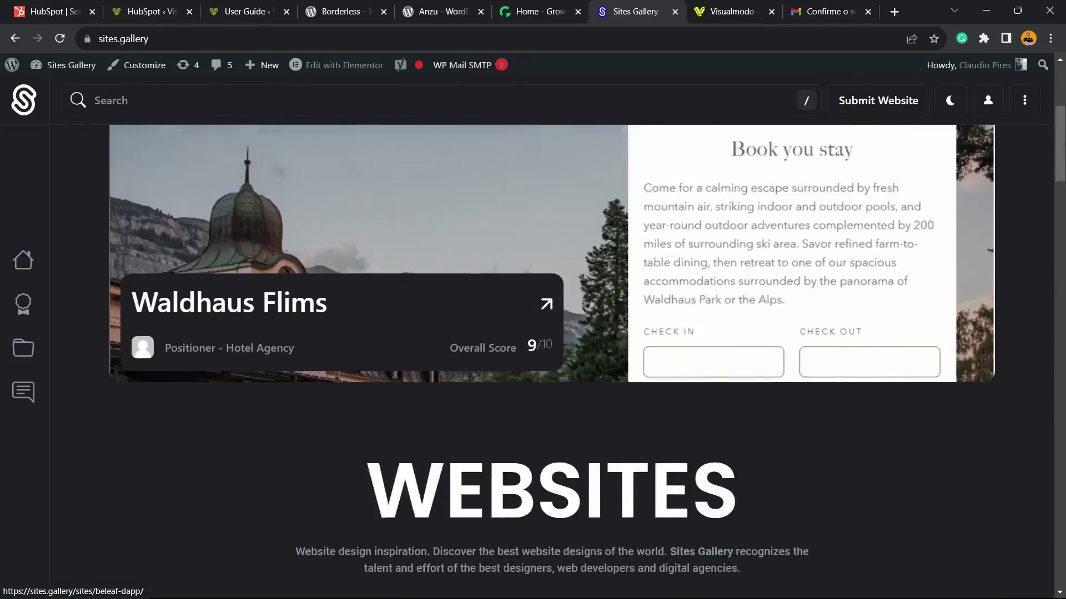
scroll(129, 593, up, 3)
scroll(129, 593, down, 2)
scroll(129, 593, down, 3)
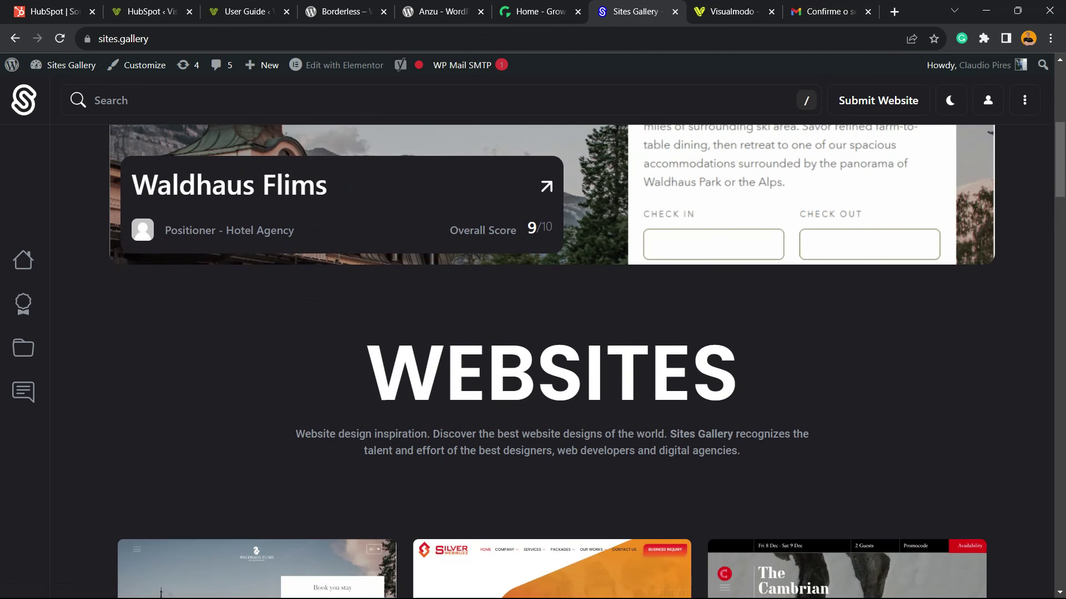
scroll(533, 362, down, 3)
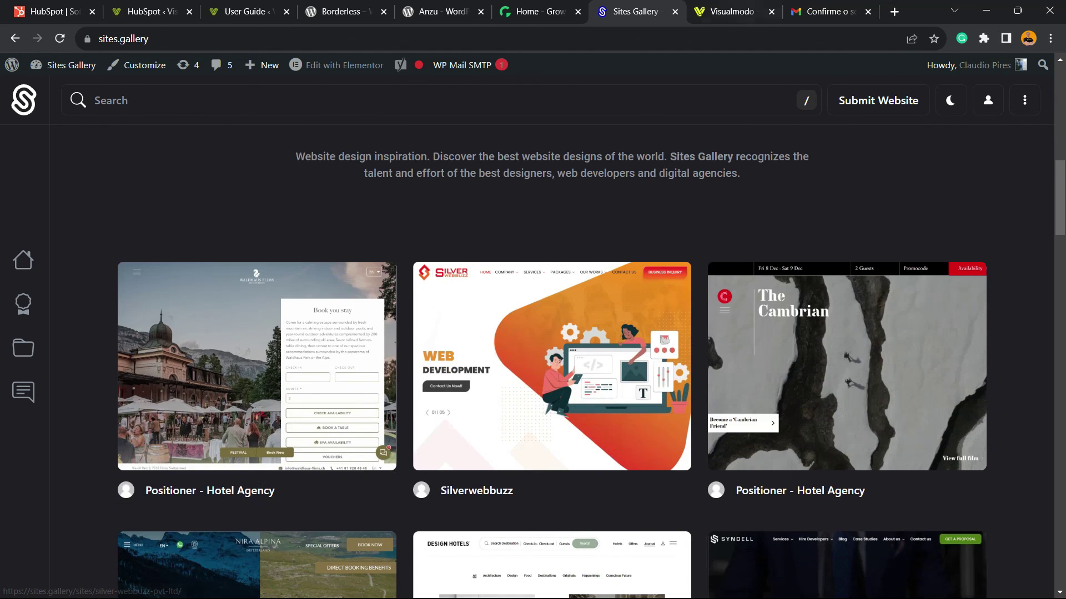
key(ctrl+Tab)
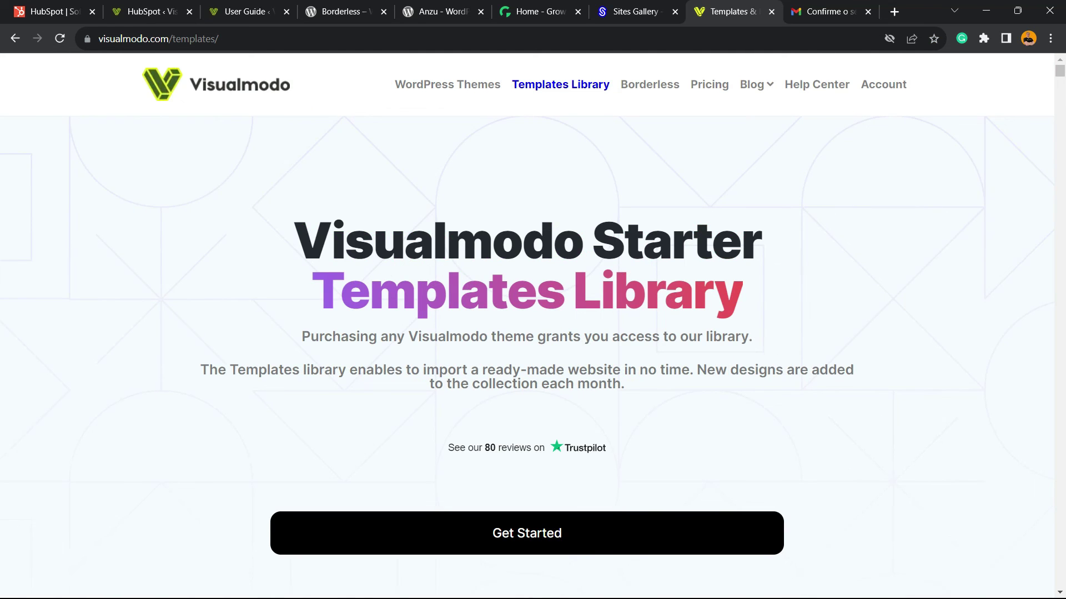
scroll(533, 358, down, 3)
scroll(532, 358, down, 4)
scroll(534, 358, down, 4)
scroll(533, 358, down, 5)
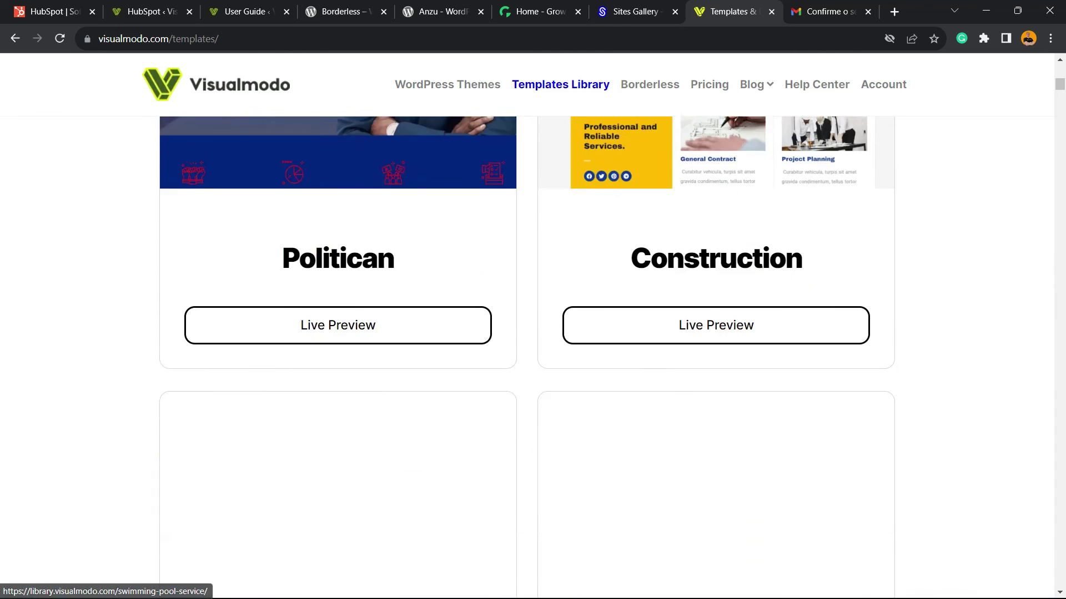
scroll(533, 358, down, 3)
scroll(534, 358, down, 4)
scroll(533, 358, down, 6)
scroll(533, 358, down, 4)
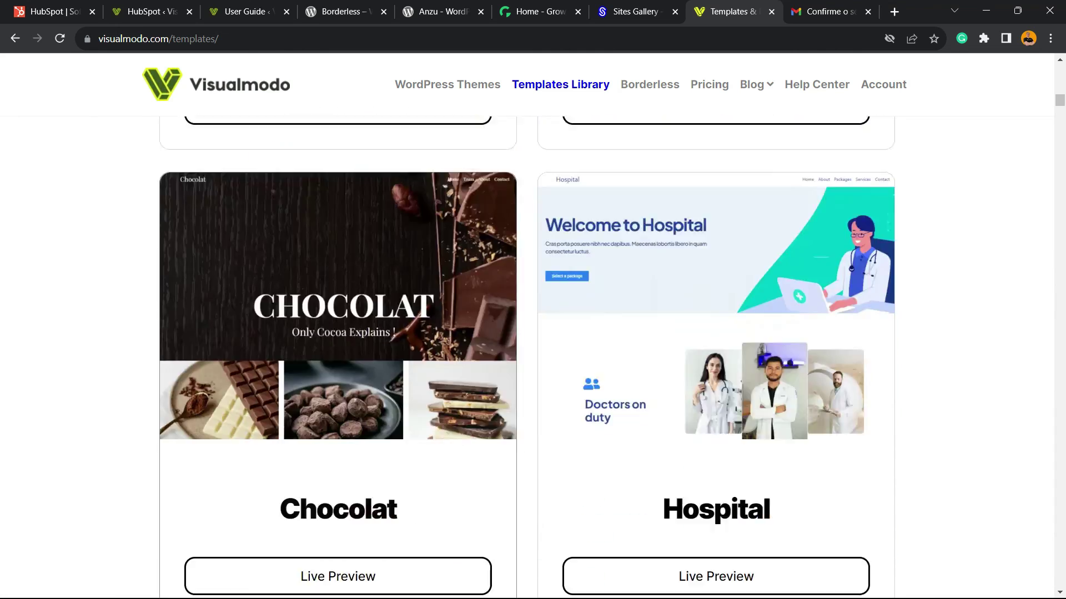
scroll(336, 358, down, 5)
scroll(338, 359, down, 5)
scroll(337, 358, down, 6)
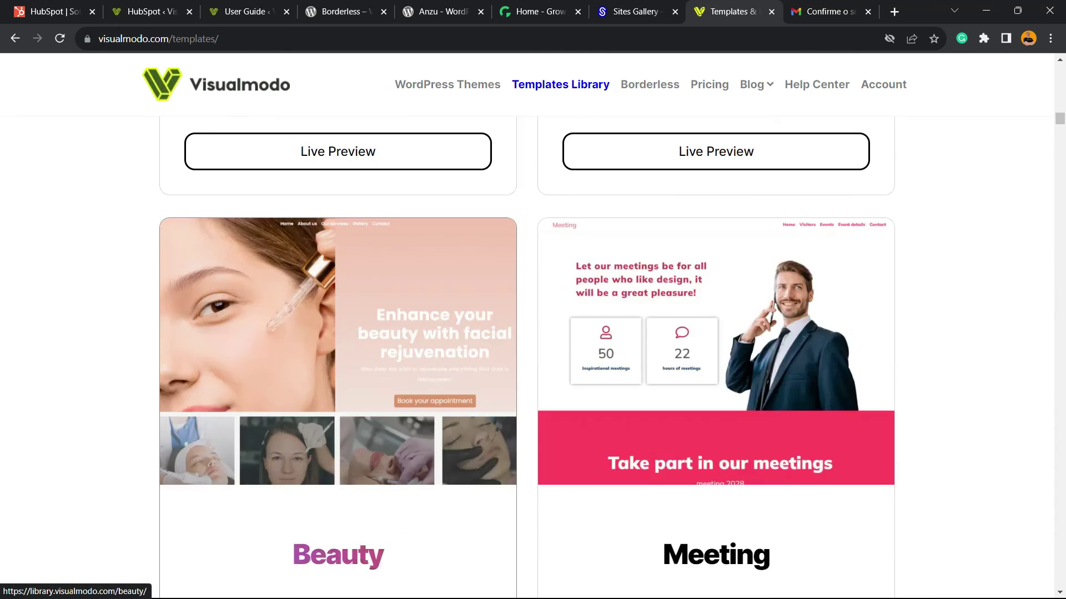
scroll(337, 359, down, 4)
scroll(337, 358, down, 4)
scroll(337, 358, down, 8)
scroll(337, 357, down, 8)
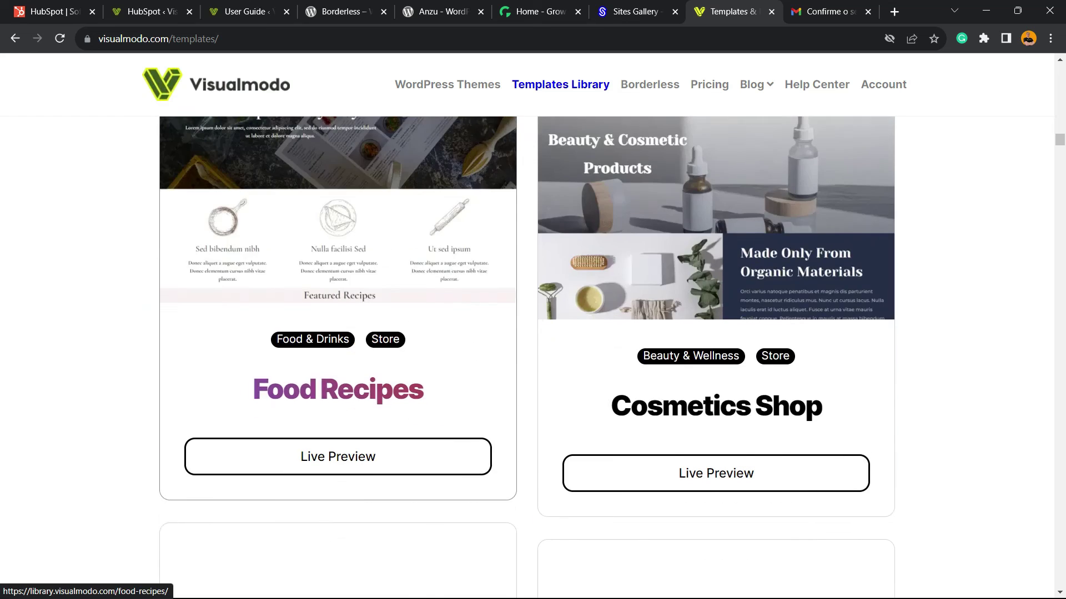
scroll(338, 358, down, 6)
scroll(338, 358, down, 2)
scroll(338, 358, down, 6)
scroll(337, 358, down, 9)
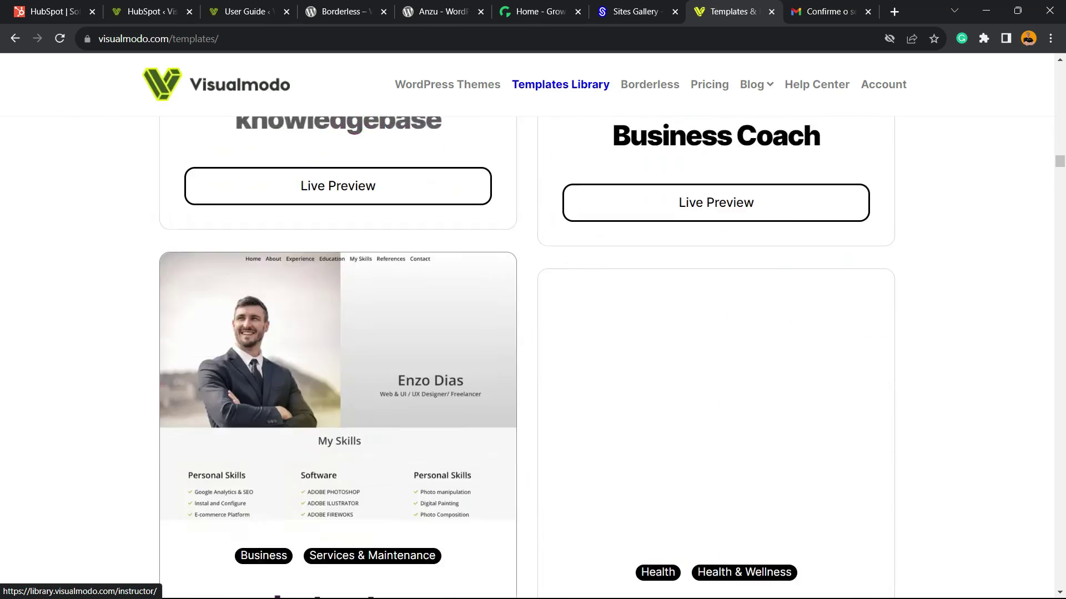
scroll(337, 359, down, 6)
scroll(338, 358, down, 3)
scroll(338, 358, down, 6)
scroll(337, 359, down, 6)
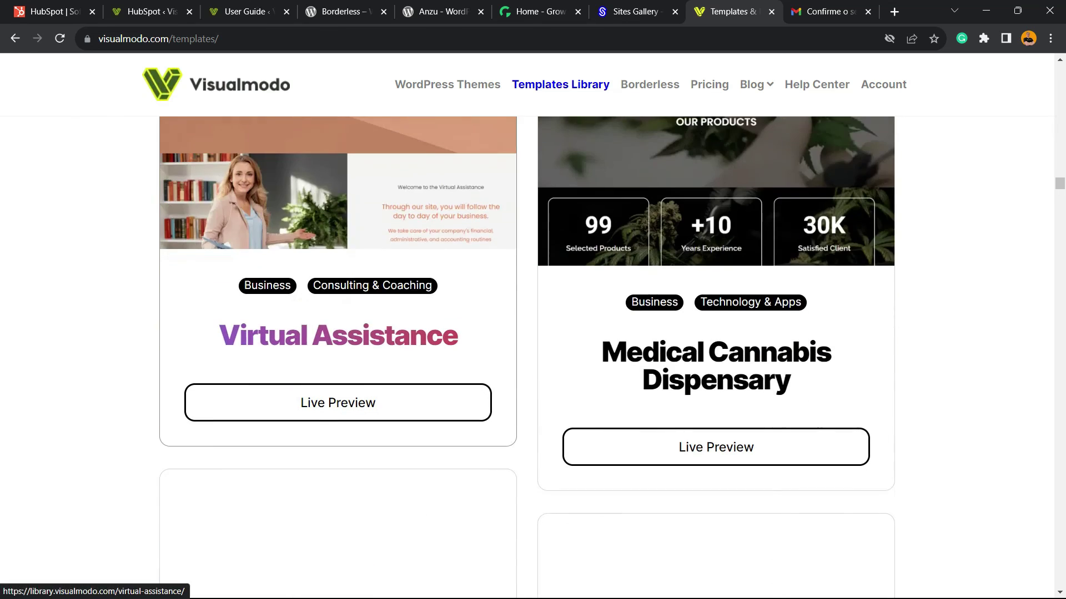
scroll(527, 359, down, 4)
scroll(527, 358, down, 6)
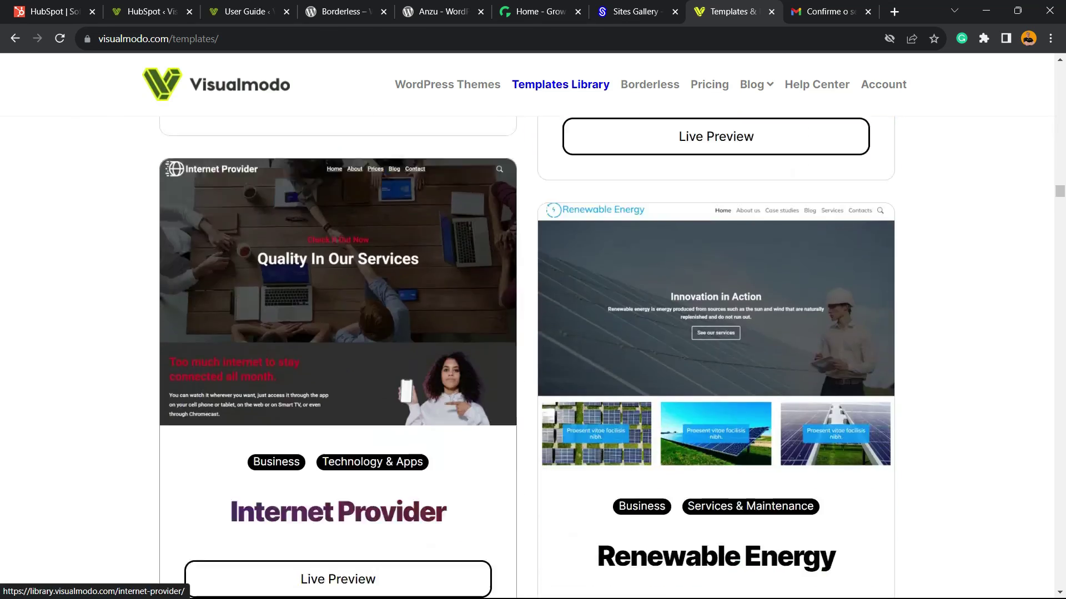